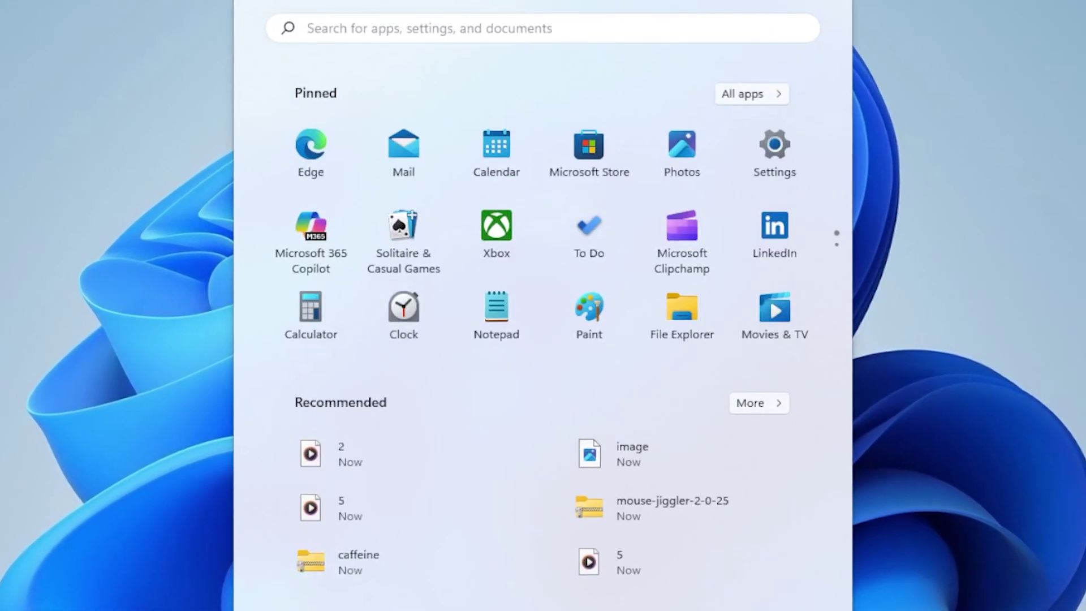
# Step: Open Windows Security's Firewall & network protection page and confirm the firewall is on for the Domain, Private and Public profiles
pyautogui.write('secu')
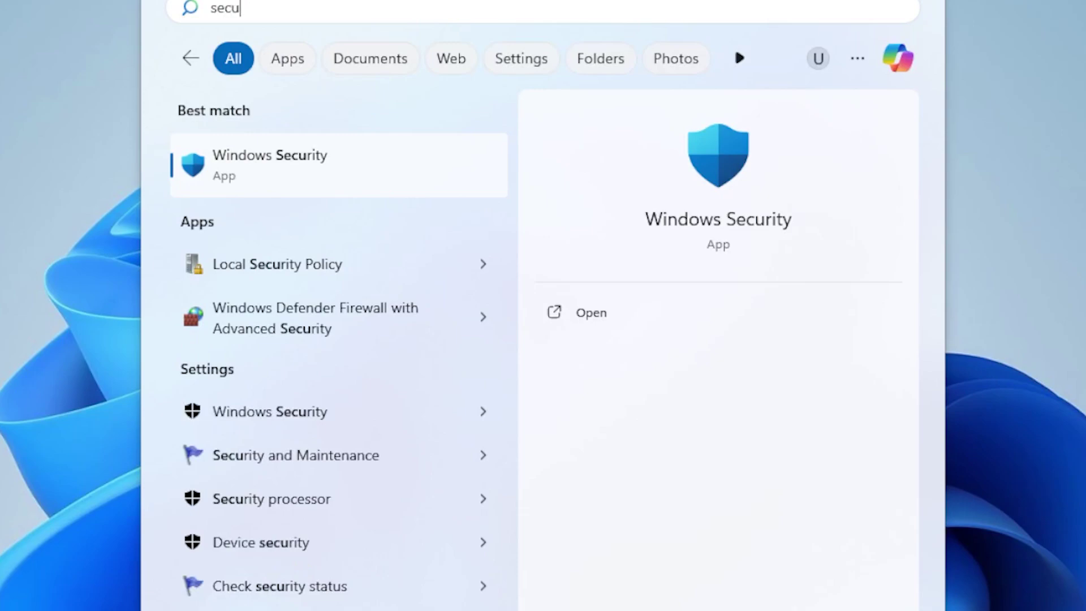
pyautogui.click(361, 176)
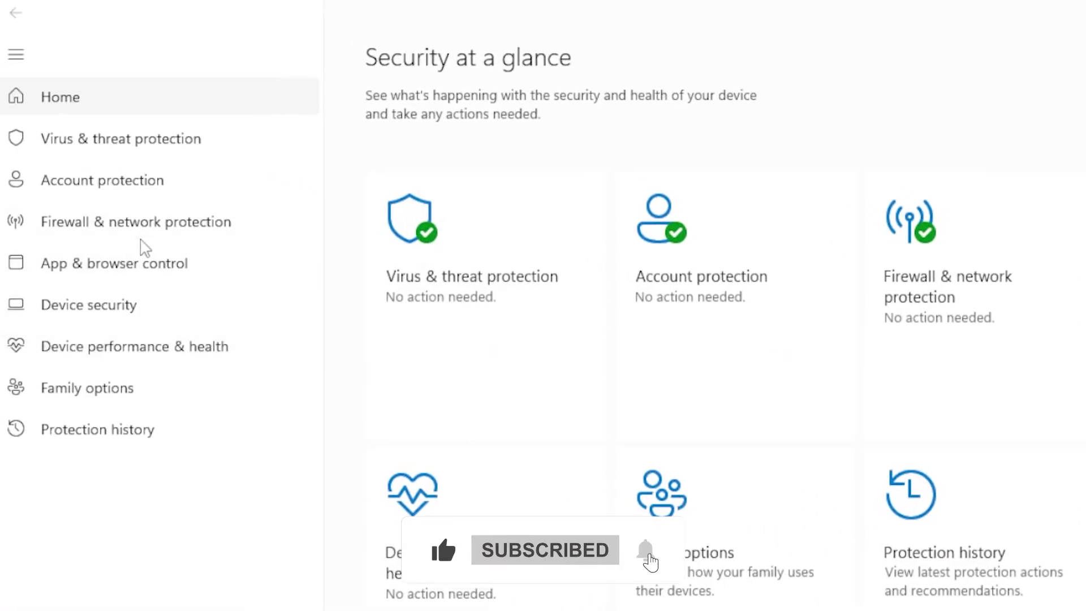
pyautogui.click(142, 233)
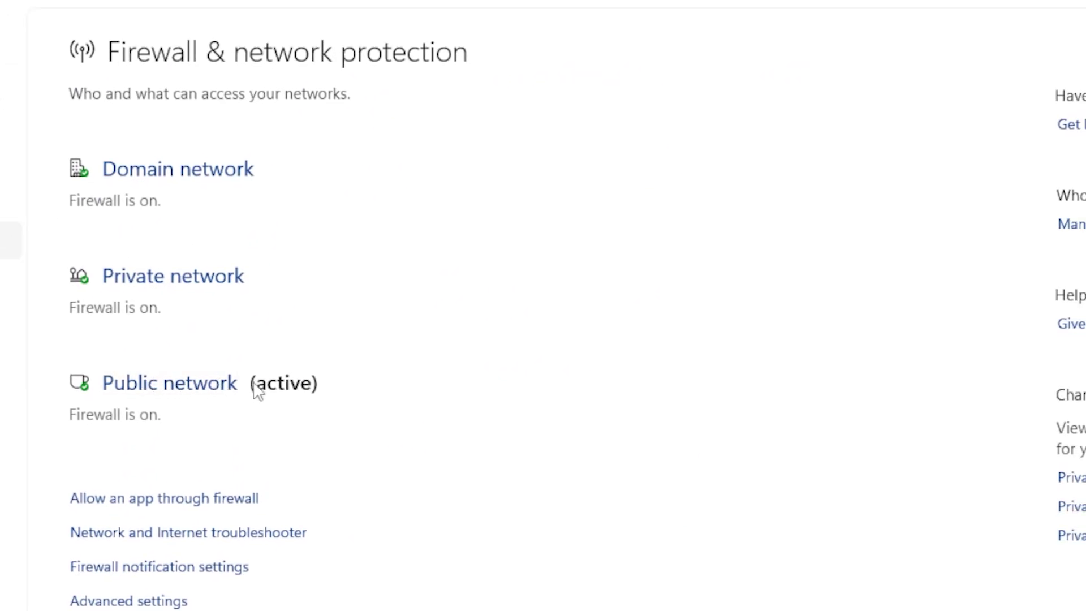
pyautogui.click(222, 180)
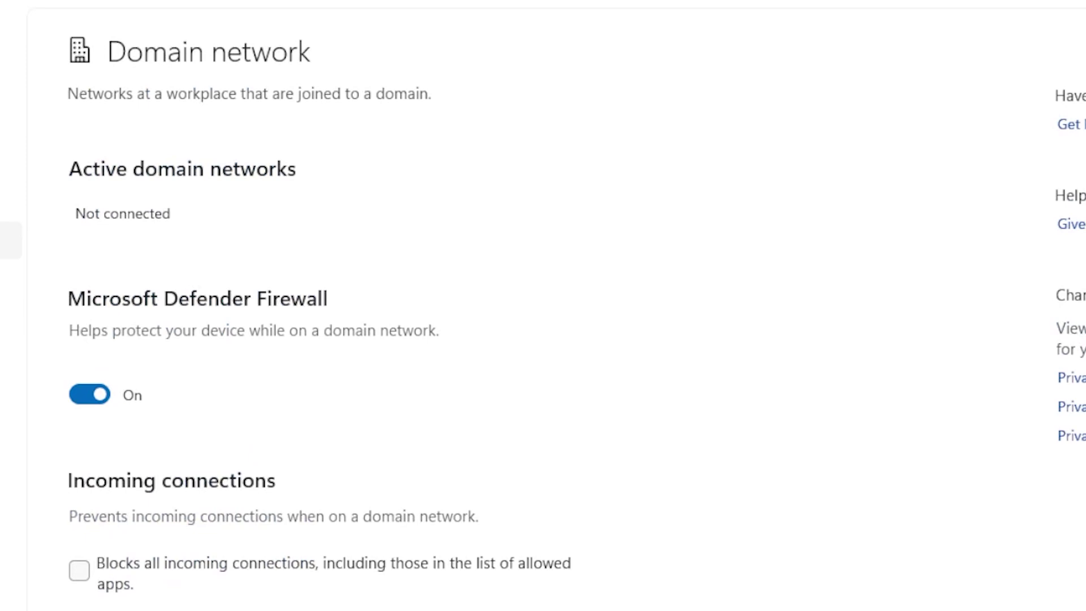
pyautogui.hotkey('alt', 'Left')
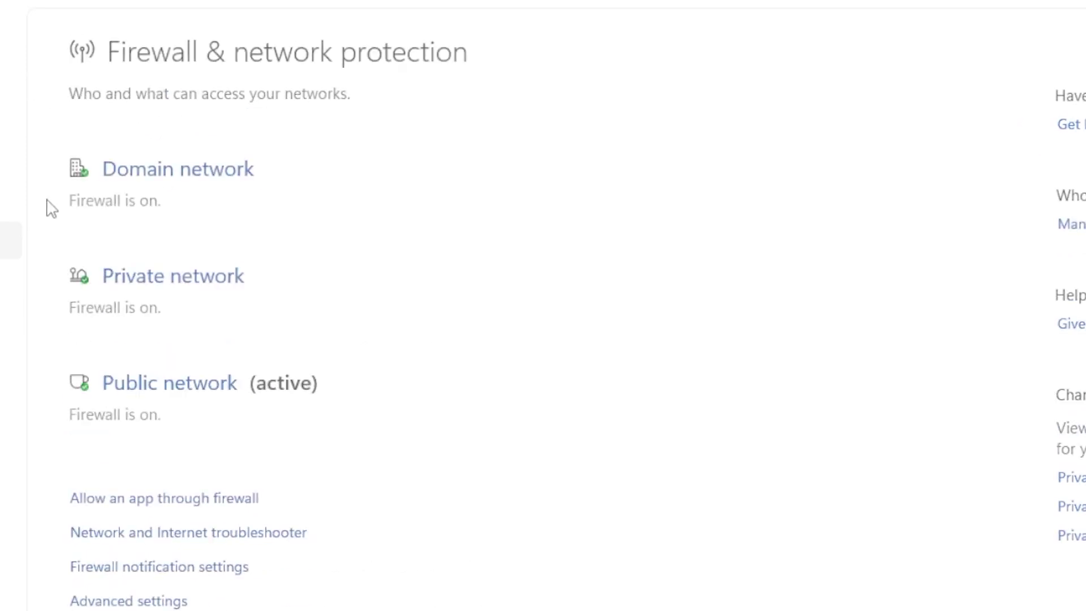
pyautogui.click(158, 288)
pyautogui.hotkey('alt', 'Left')
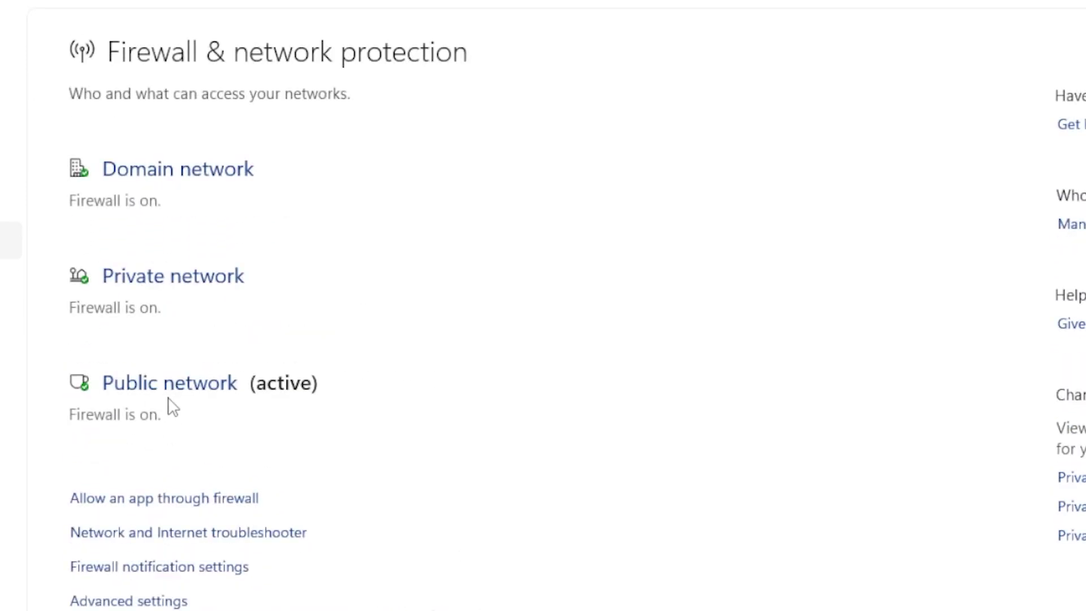
pyautogui.click(165, 390)
pyautogui.hotkey('alt', 'Left')
pyautogui.scroll(-2, 140, 463)
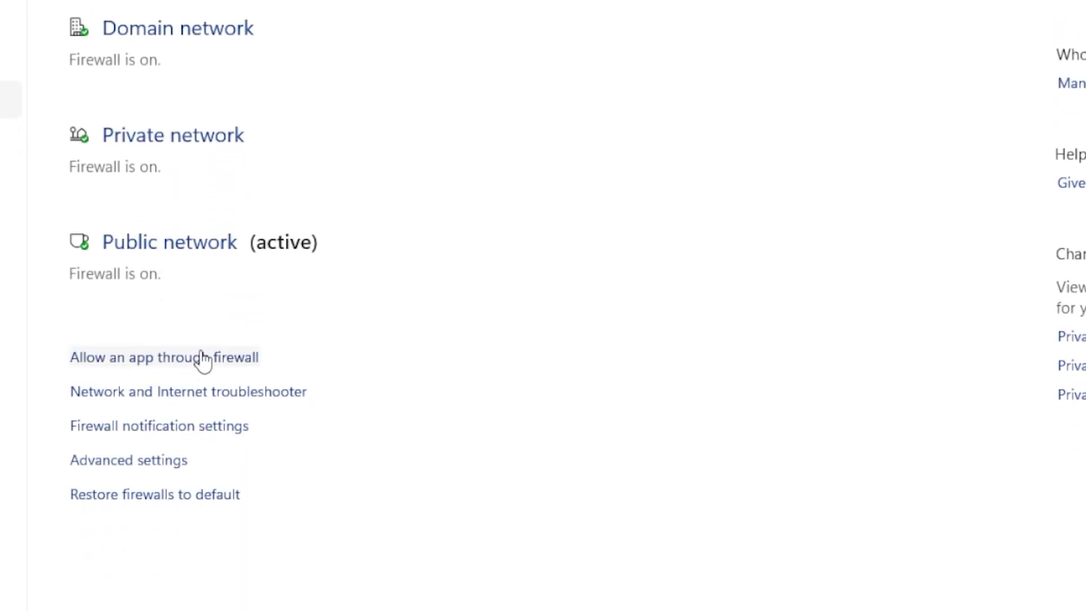
# Step: Unlock the allowed-apps list with Change settings and confirm Microsoft Edge is ticked for Private and Public
pyautogui.click(198, 363)
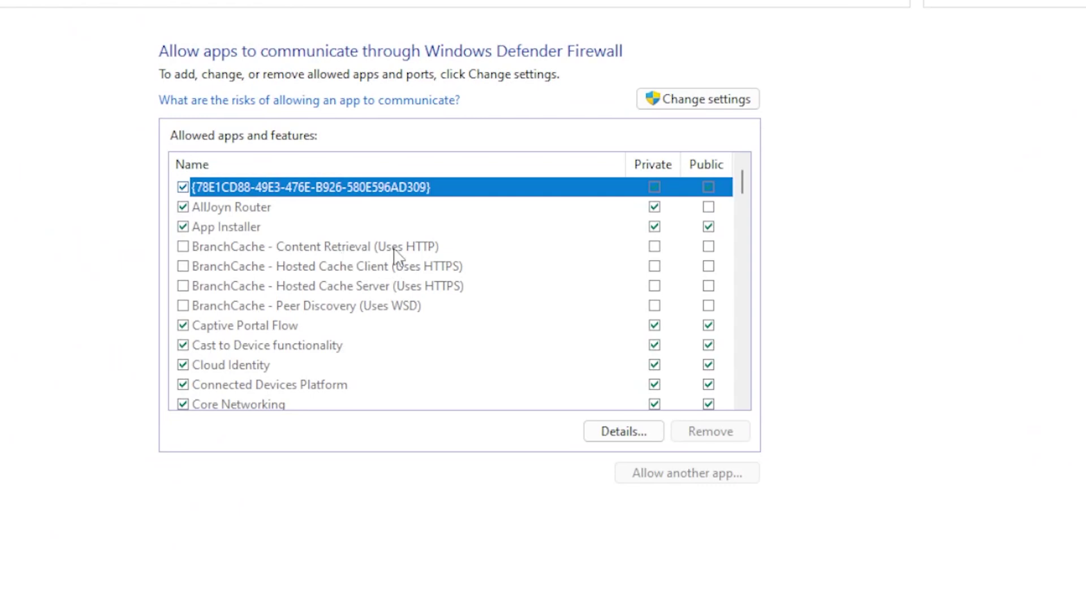
pyautogui.click(682, 102)
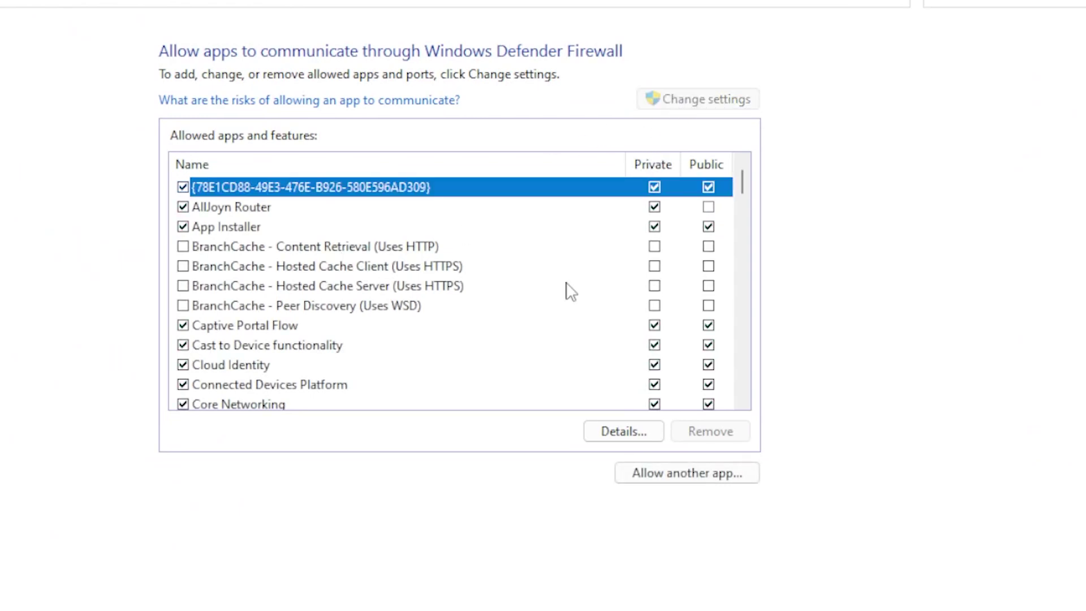
pyautogui.scroll(-2, 568, 289)
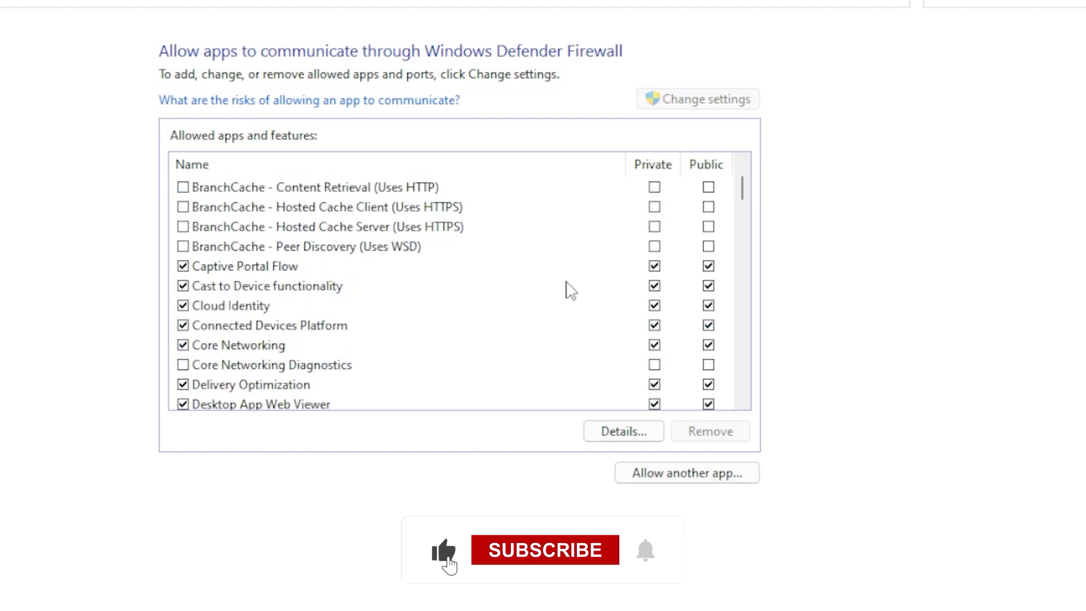
pyautogui.scroll(-1, 418, 330)
pyautogui.scroll(-2, 417, 330)
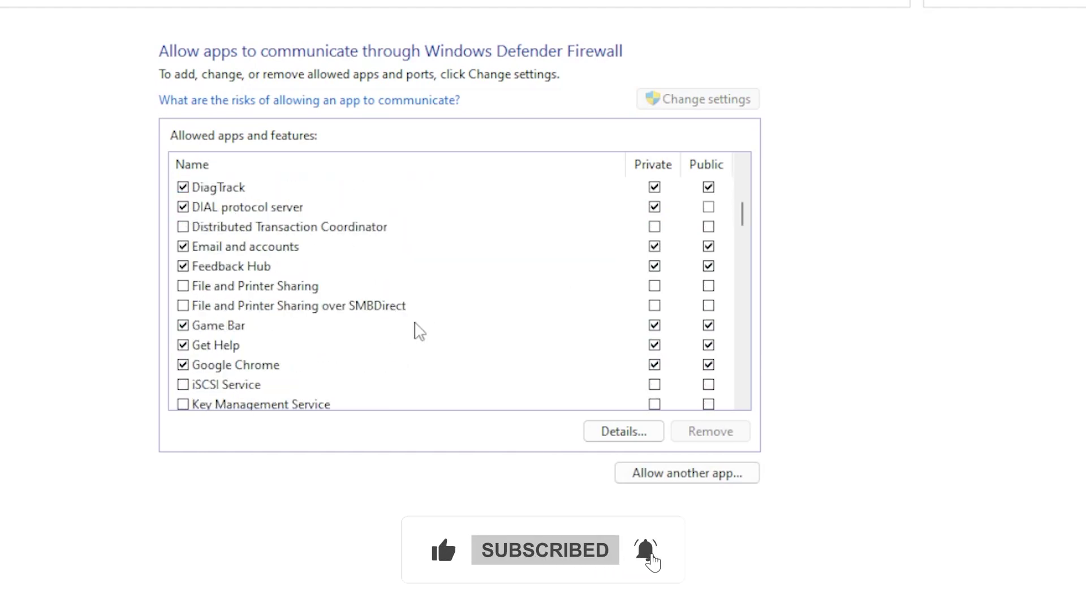
pyautogui.scroll(-3, 415, 328)
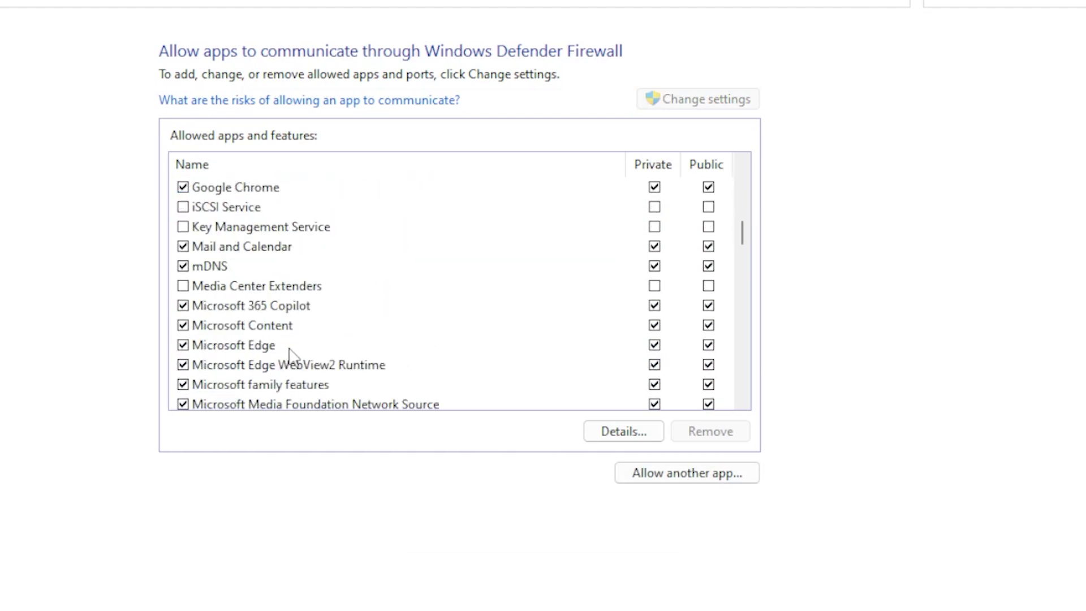
pyautogui.scroll(-1, 292, 355)
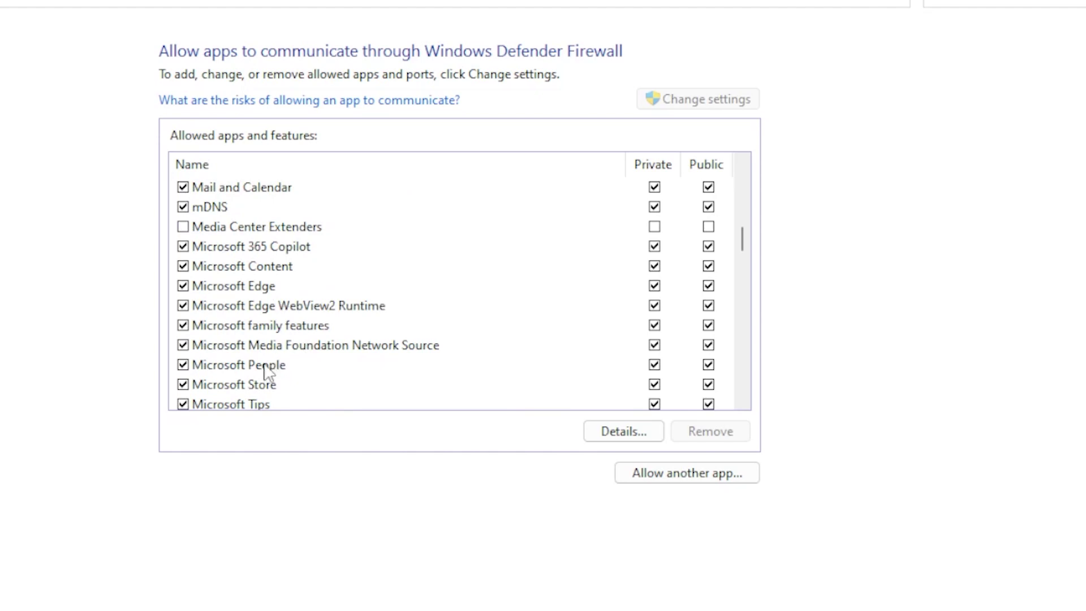
pyautogui.scroll(-1, 294, 369)
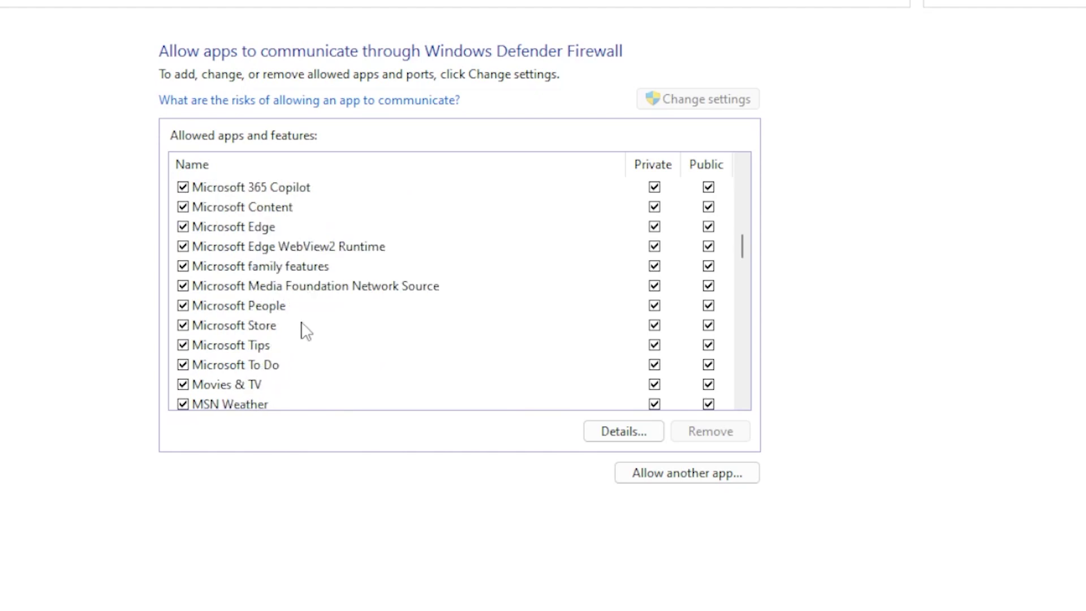
pyautogui.click(274, 229)
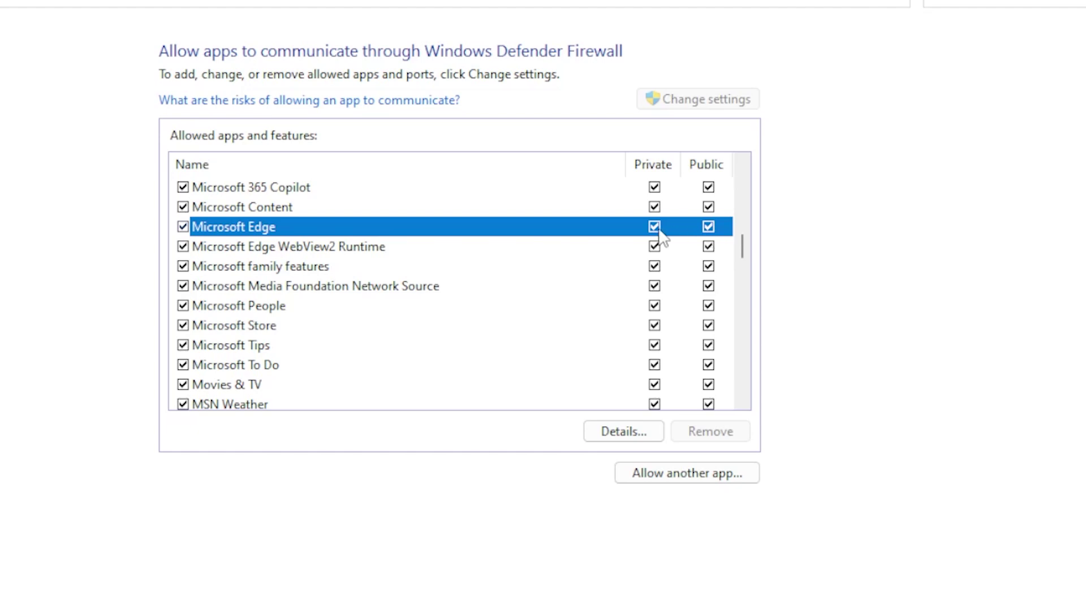
pyautogui.click(687, 472)
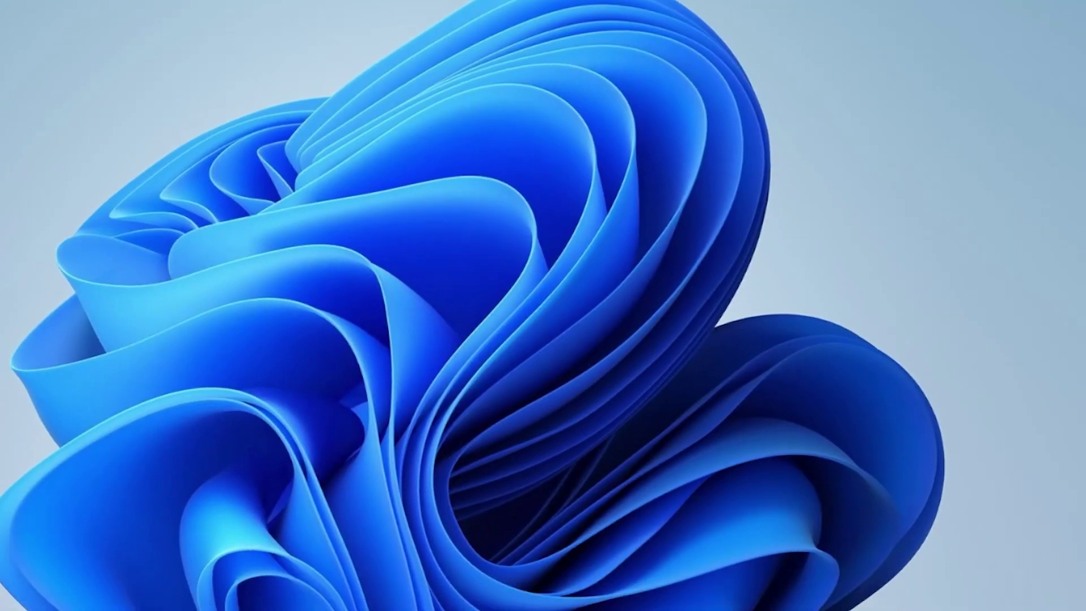
# Step: Find the troubleshooters with a 'troub' search, run Internet Connections from Other troubleshooters, then close it
pyautogui.press('super')
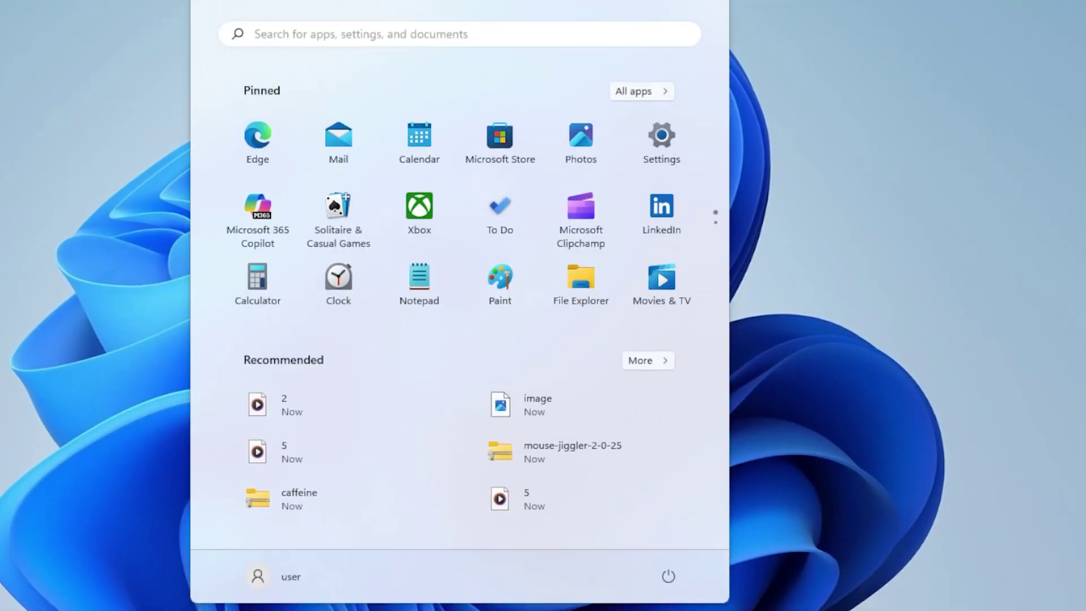
pyautogui.write('troub')
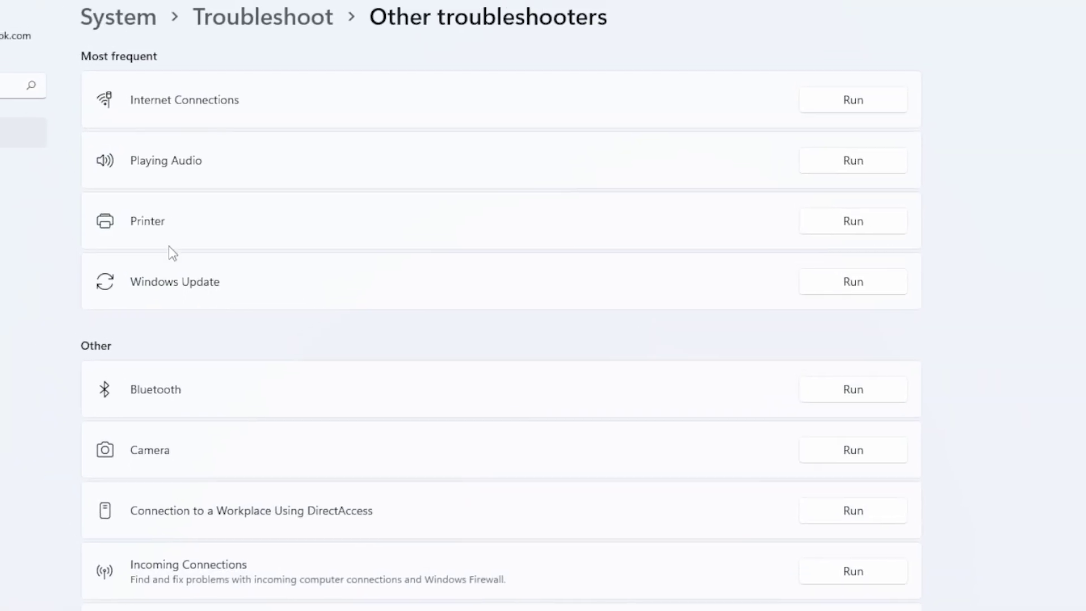
pyautogui.click(892, 109)
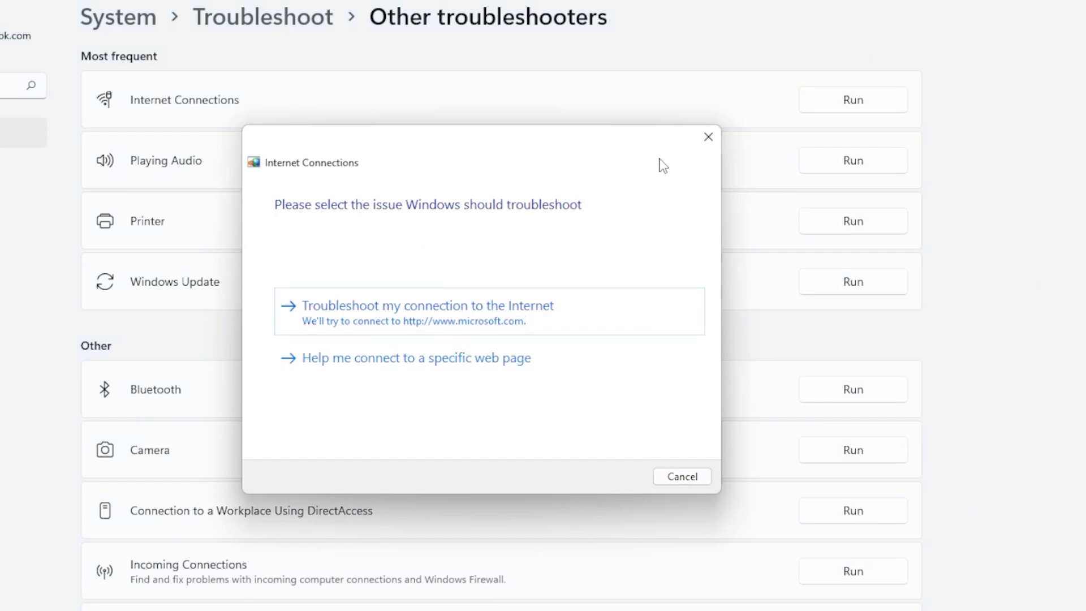
pyautogui.click(708, 138)
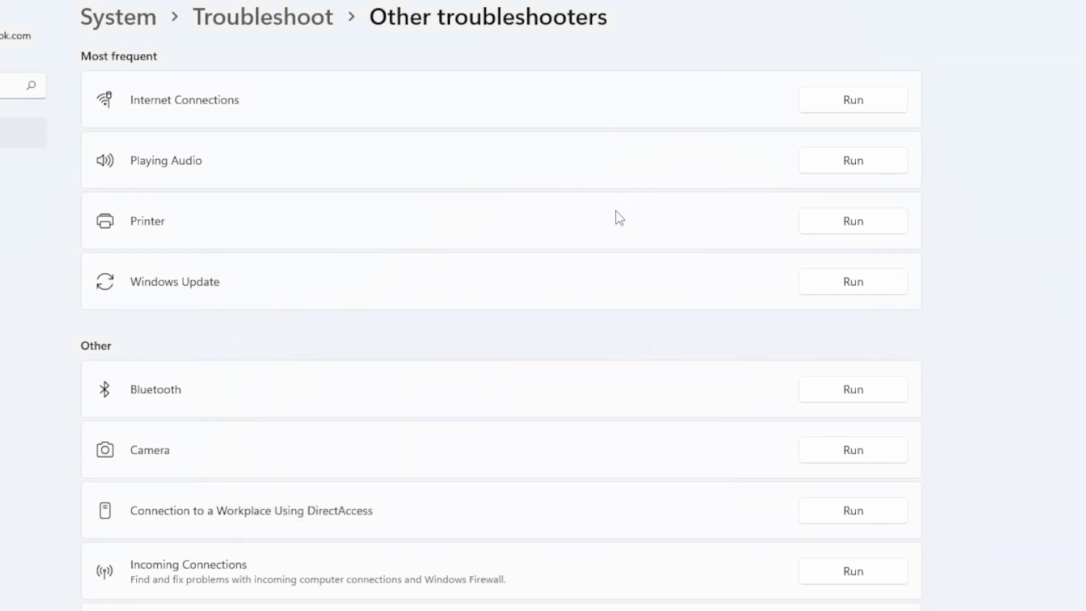
pyautogui.scroll(-10, 617, 214)
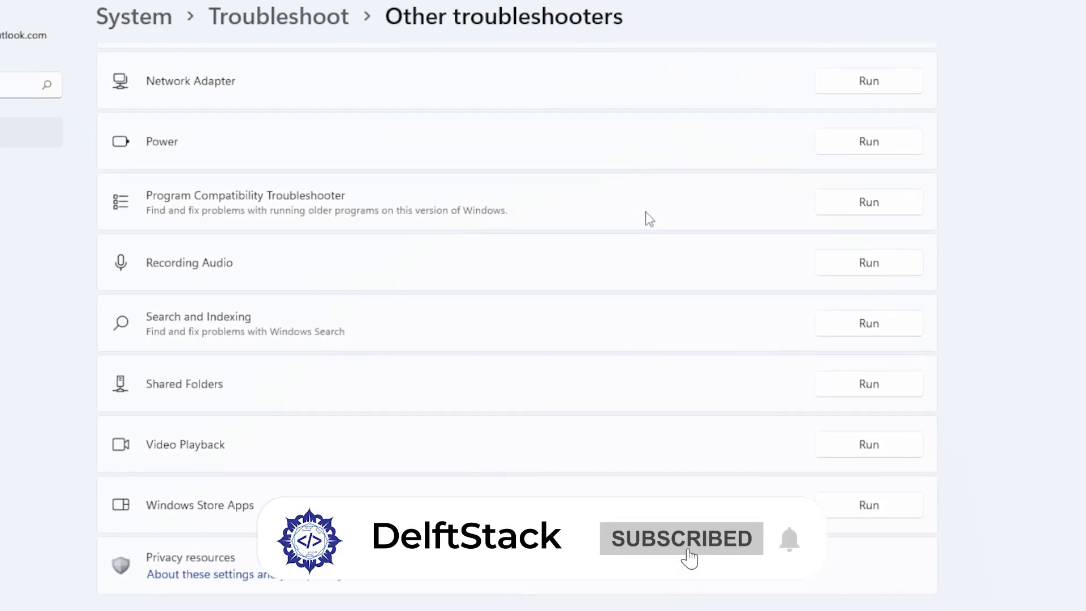
# Step: Go to Network & internet > Advanced network settings > Network reset, choose Reset now, then answer No
pyautogui.scroll(8, 654, 228)
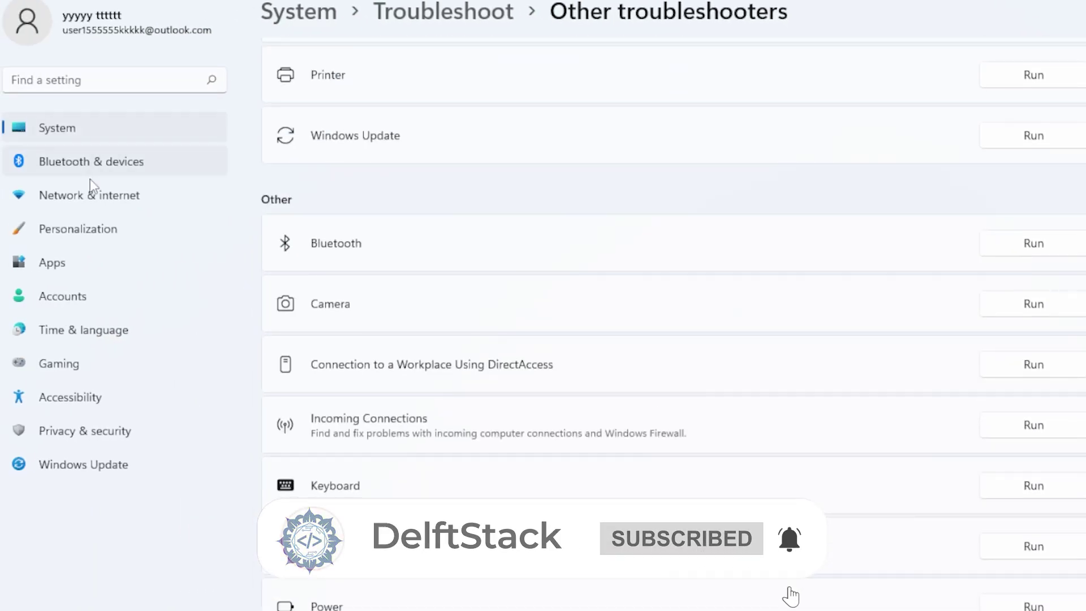
pyautogui.click(93, 195)
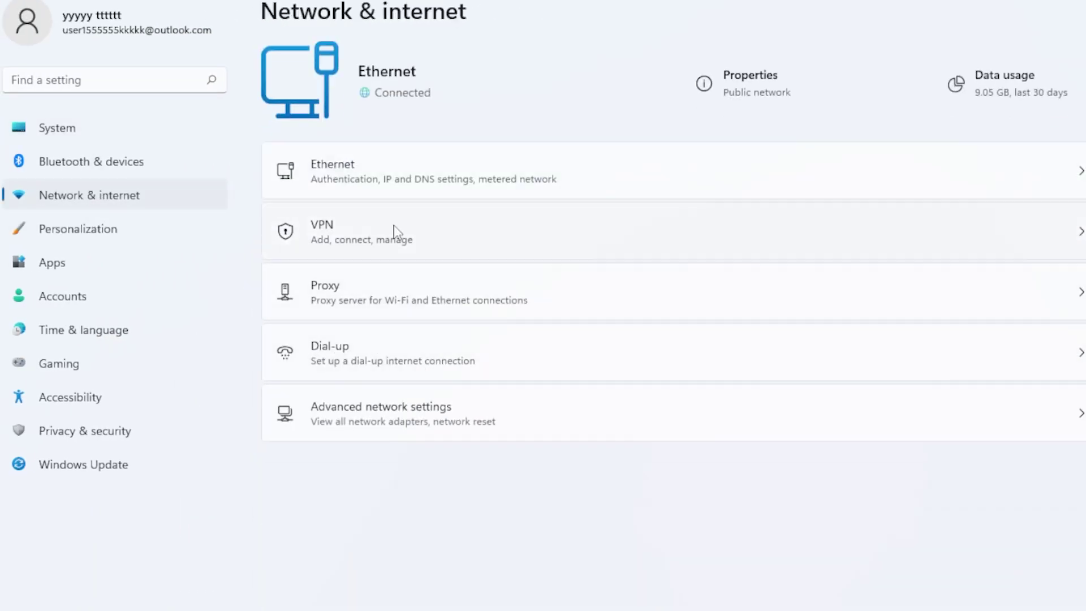
pyautogui.click(425, 420)
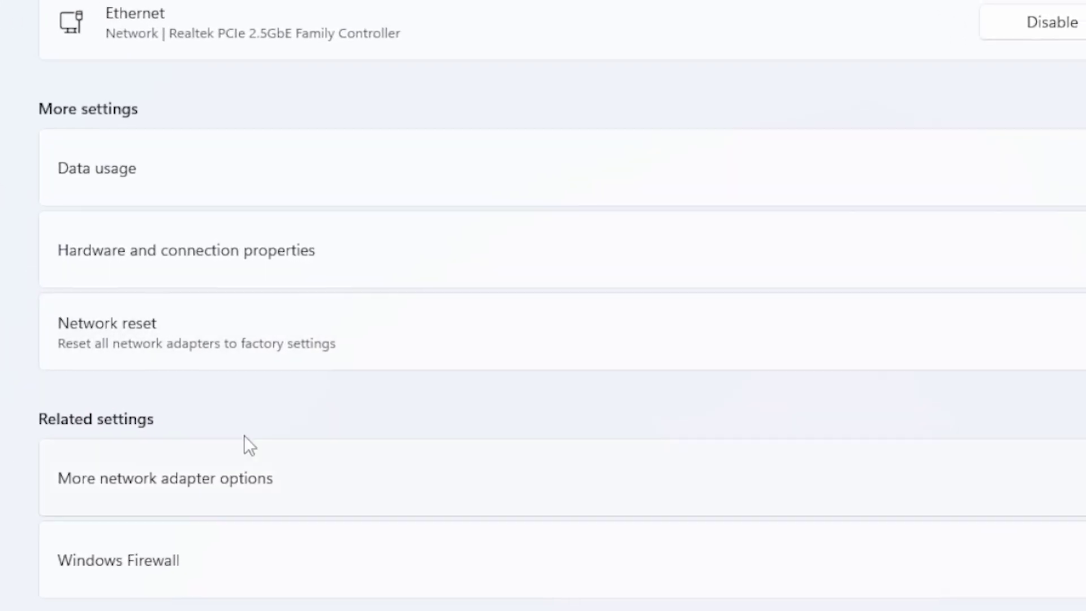
pyautogui.click(266, 334)
pyautogui.click(932, 77)
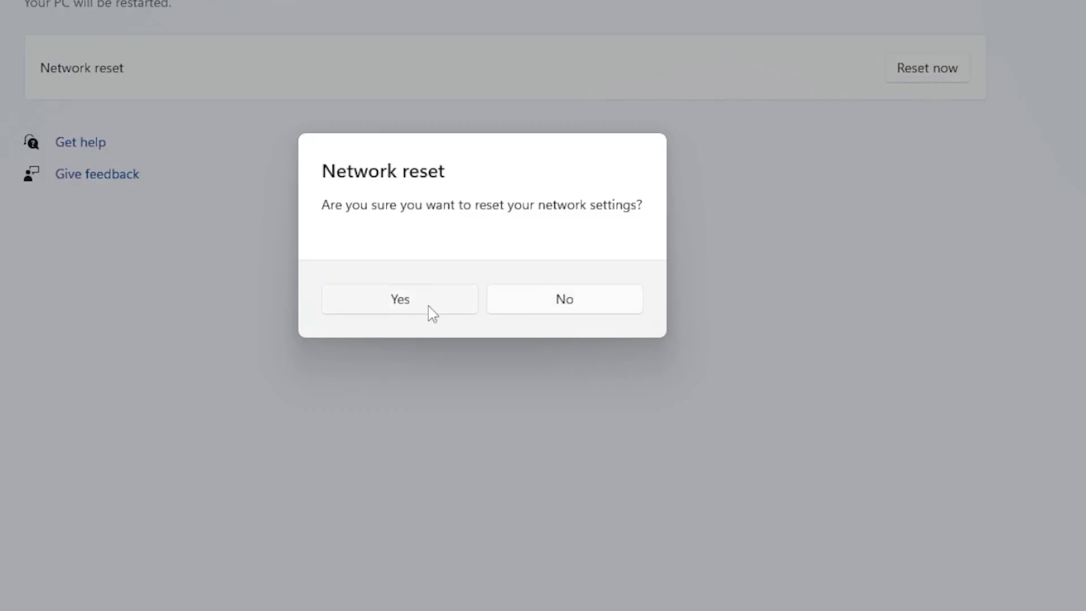
pyautogui.click(548, 304)
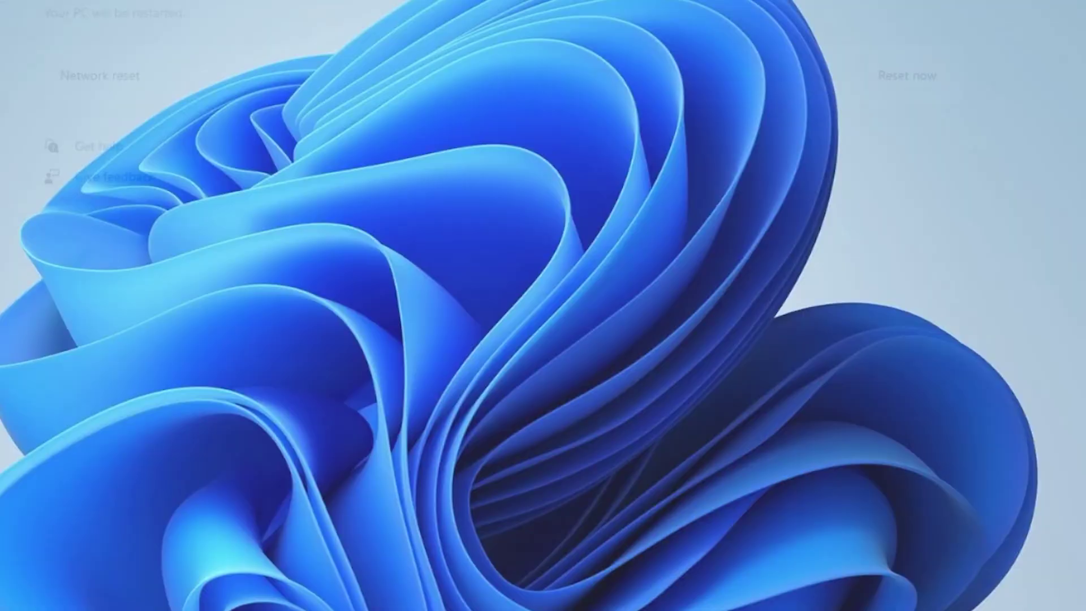
# Step: Open Windows Security, review the Virus & threat protection and Firewall & network protection pages, then return Home
pyautogui.press('super')
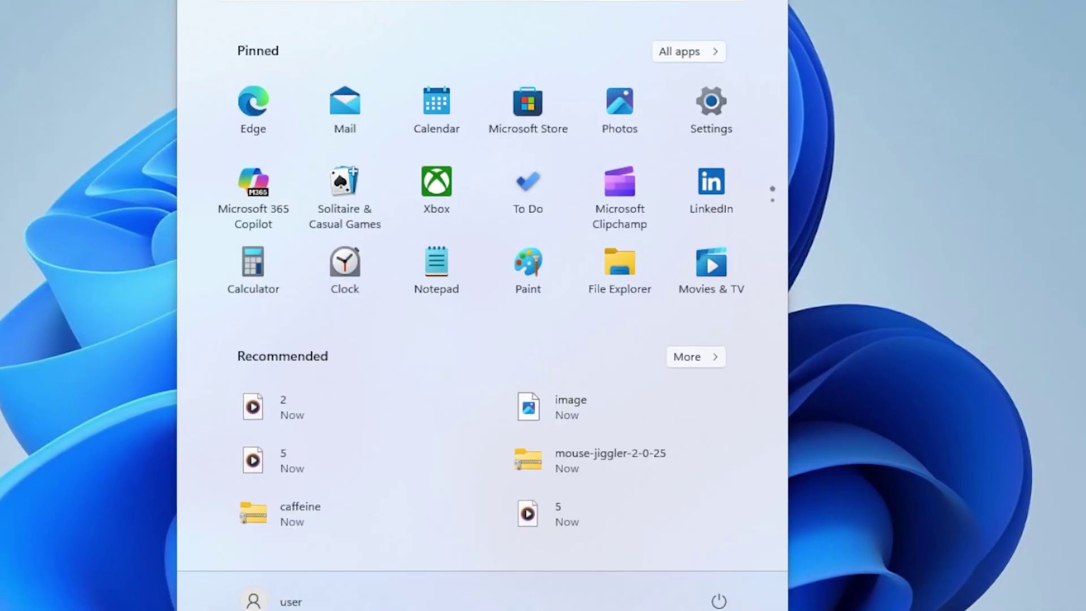
pyautogui.write('secu')
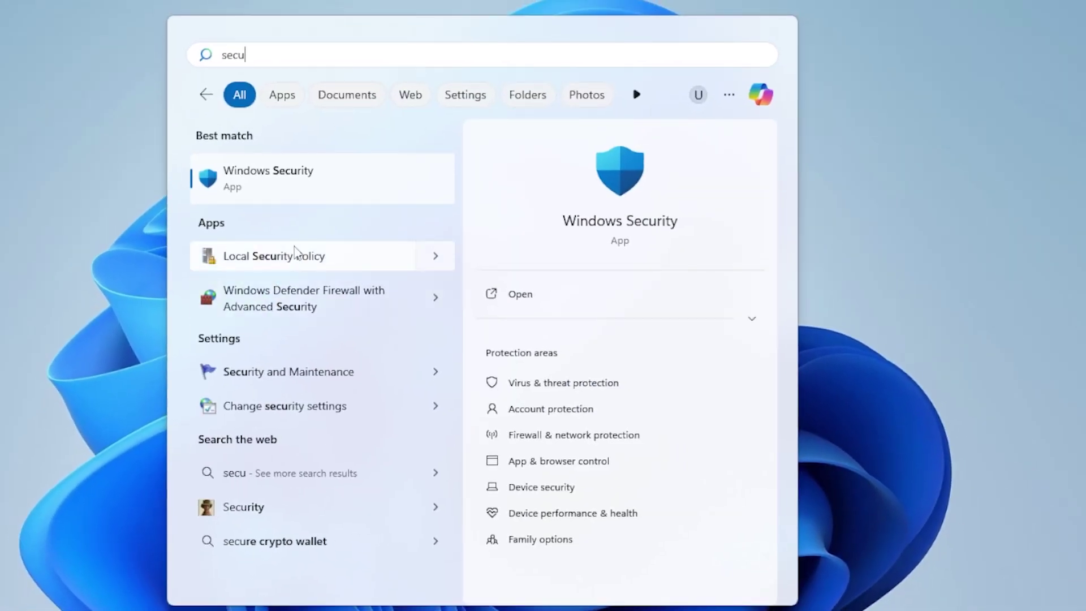
pyautogui.click(302, 198)
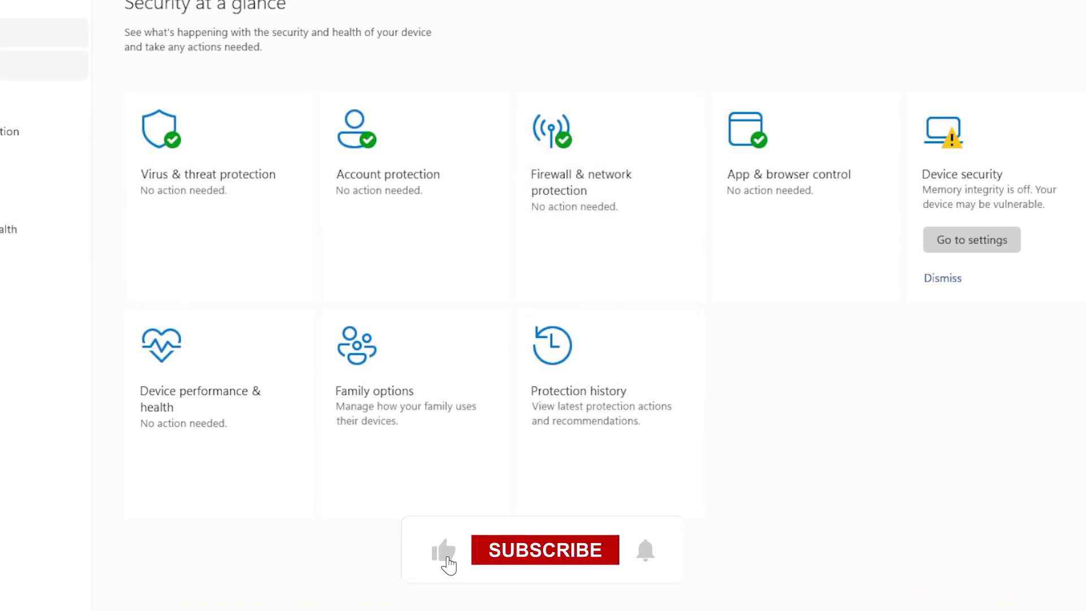
pyautogui.click(23, 131)
pyautogui.click(22, 132)
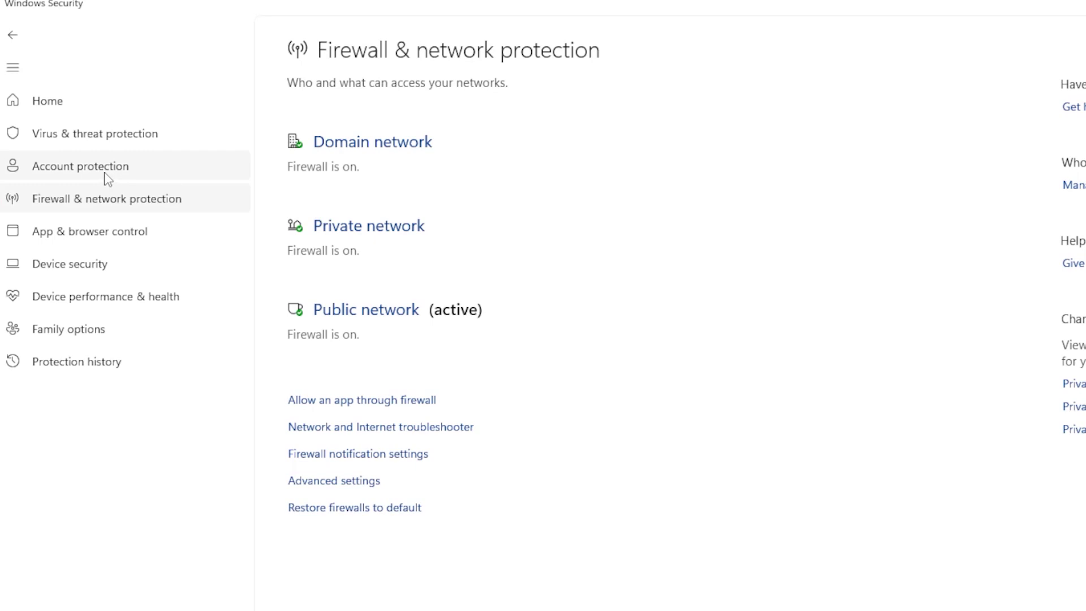
pyautogui.click(106, 131)
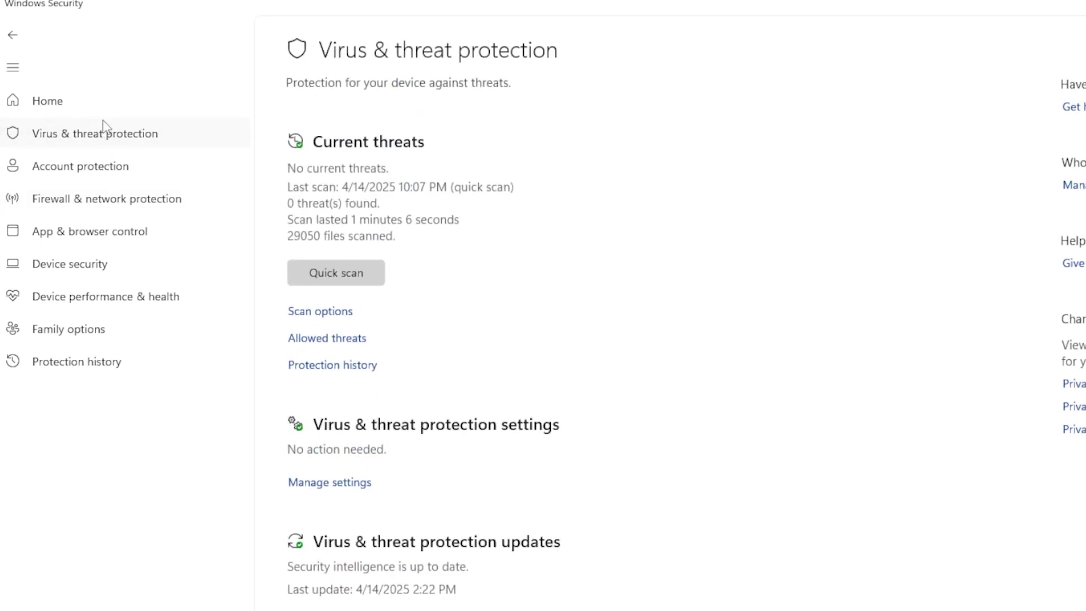
pyautogui.scroll(-2, 506, 381)
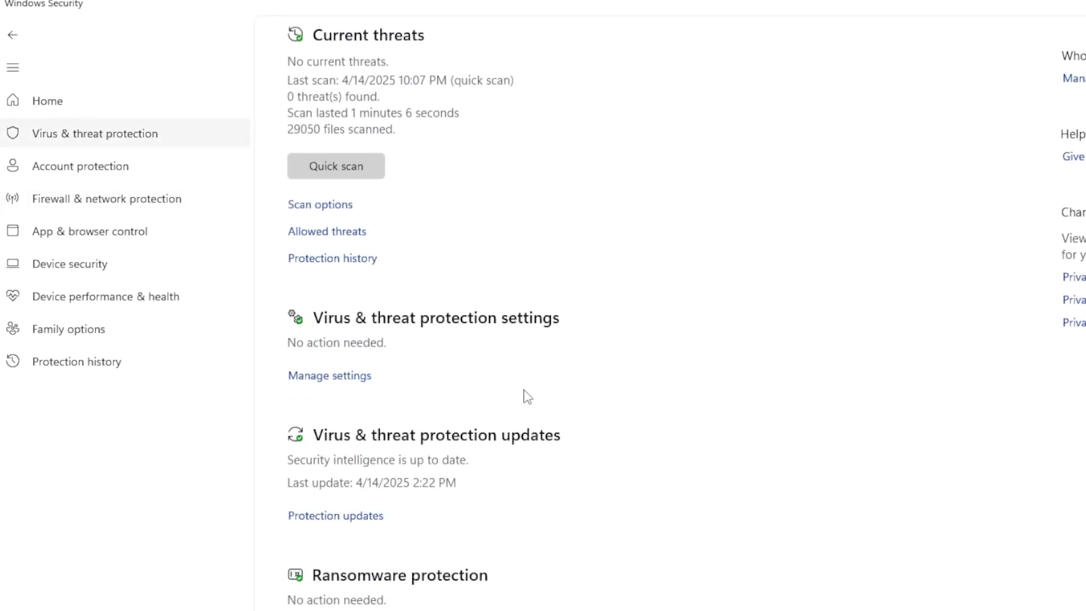
pyautogui.scroll(2, 527, 397)
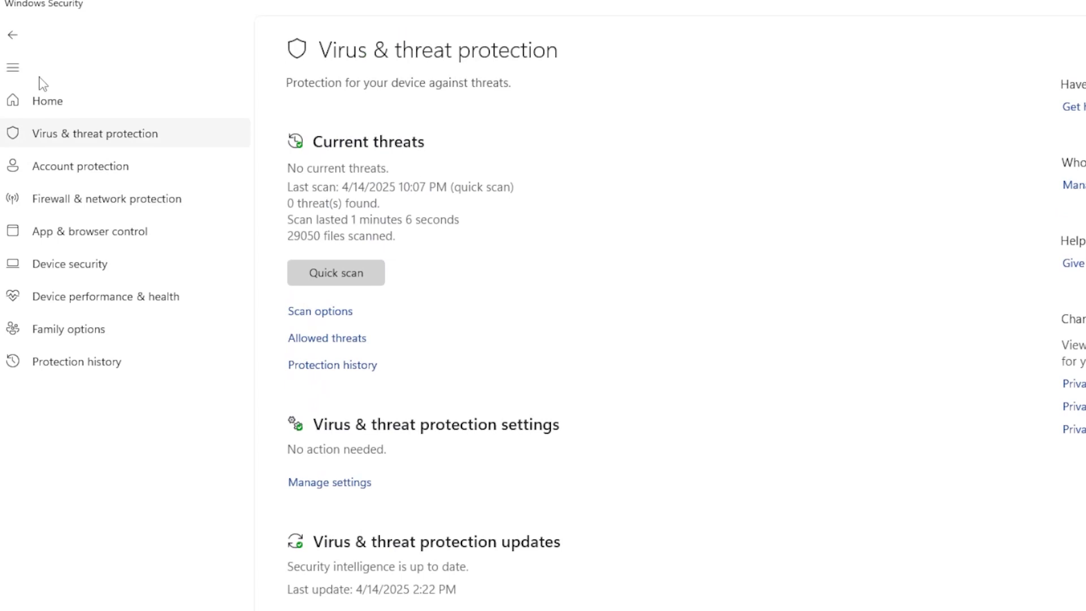
pyautogui.click(47, 101)
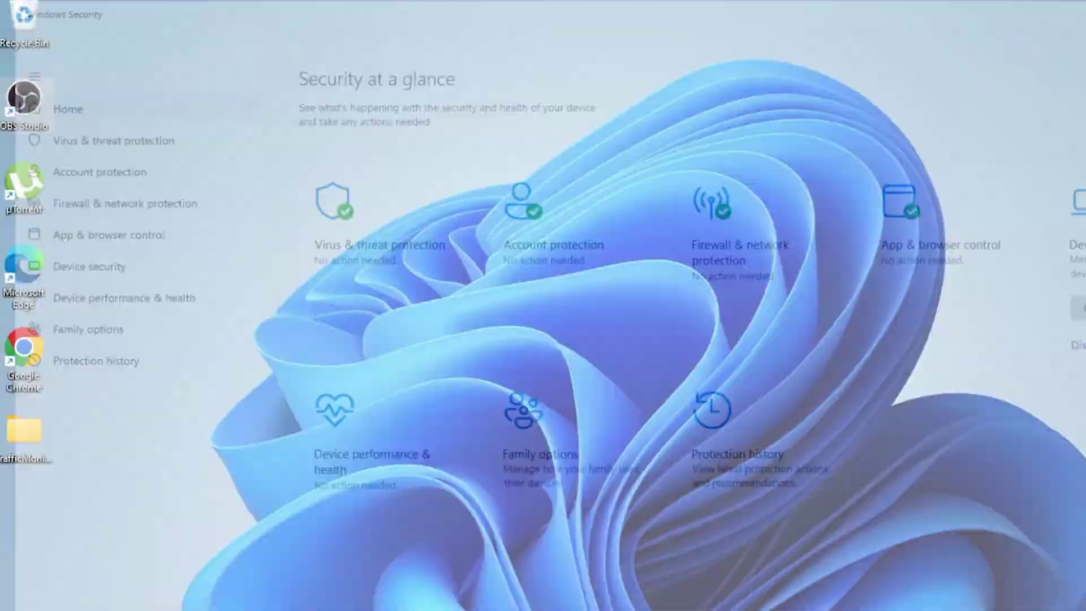
# Step: Start Notepad as administrator and approve the permission prompt
pyautogui.press('super')
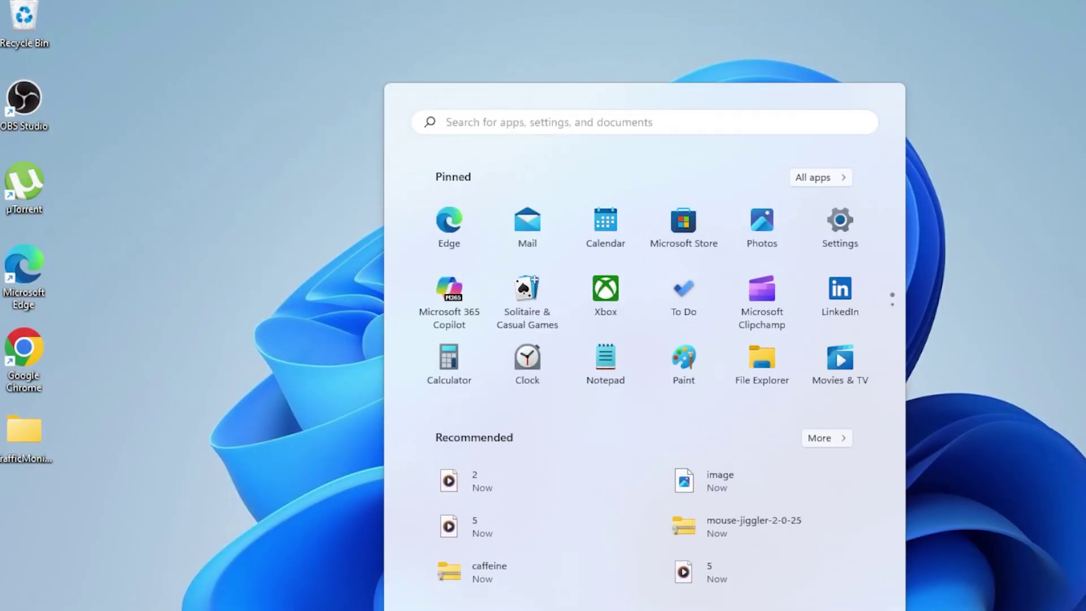
pyautogui.write('no')
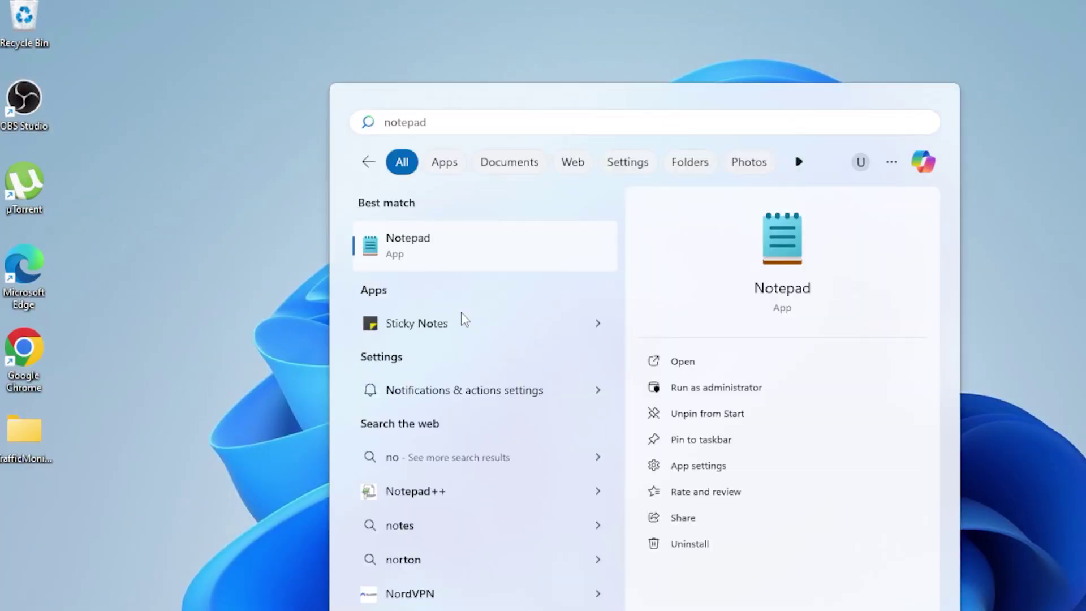
pyautogui.rightClick(446, 262)
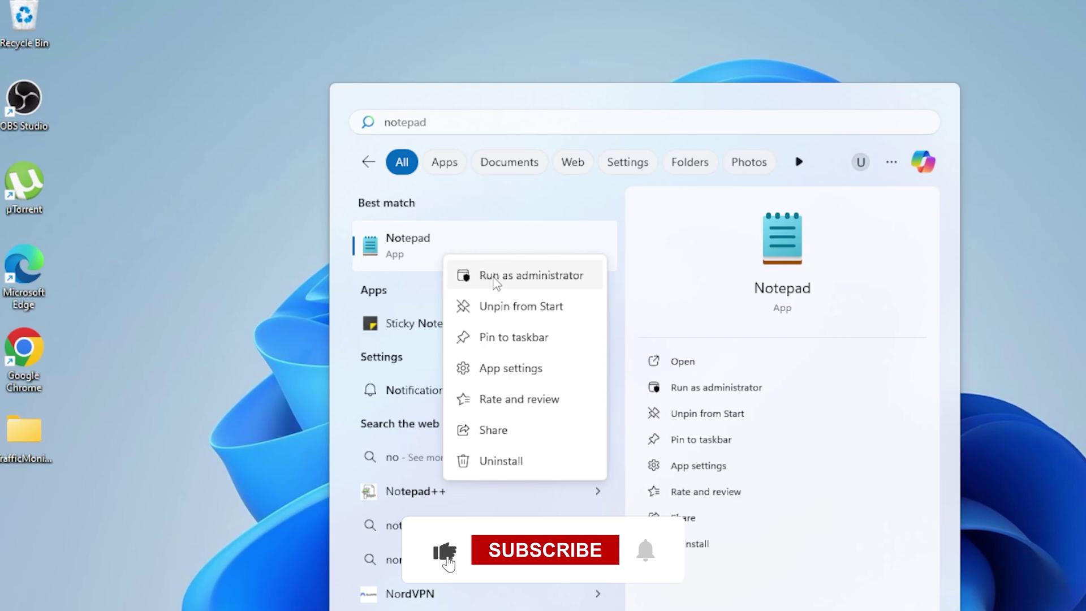
pyautogui.click(496, 281)
pyautogui.click(588, 472)
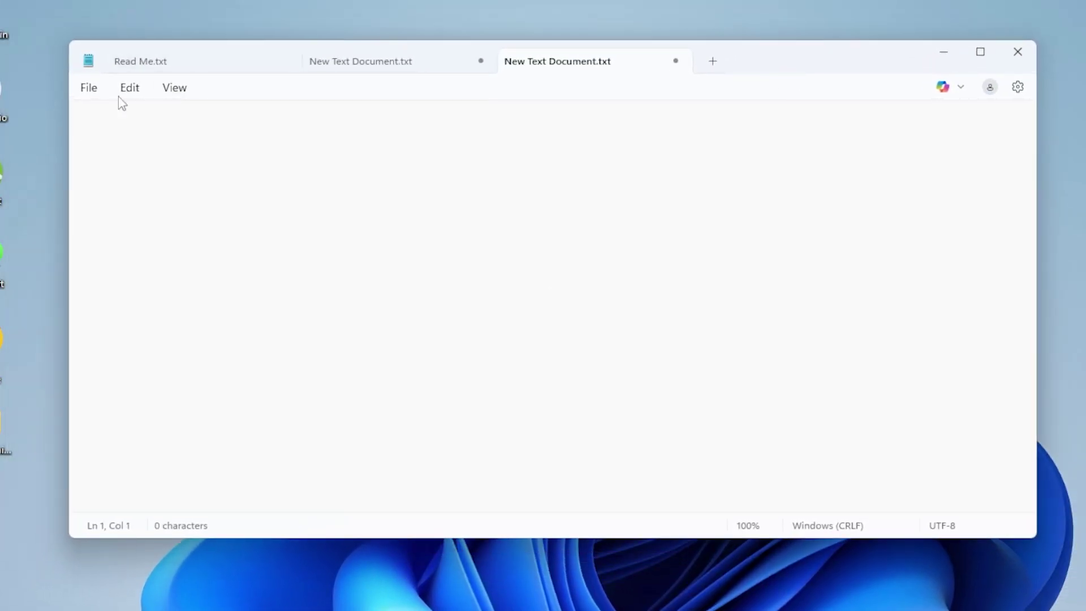
# Step: In File > Open, browse to System32\drivers\etc and set the file filter to All files
pyautogui.click(88, 87)
pyautogui.click(101, 169)
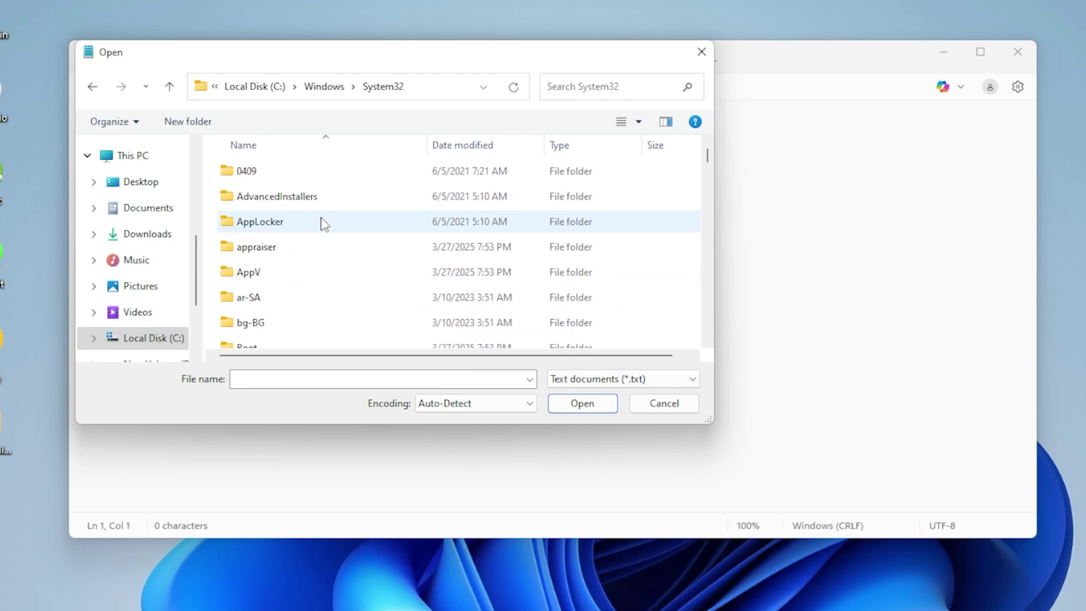
pyautogui.press('d')
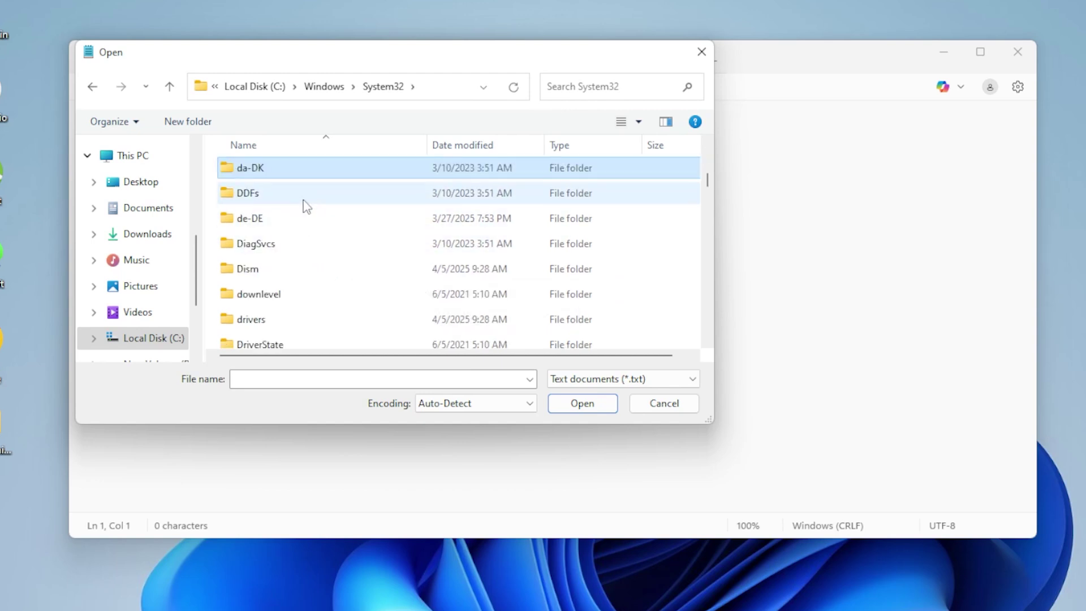
pyautogui.doubleClick(284, 318)
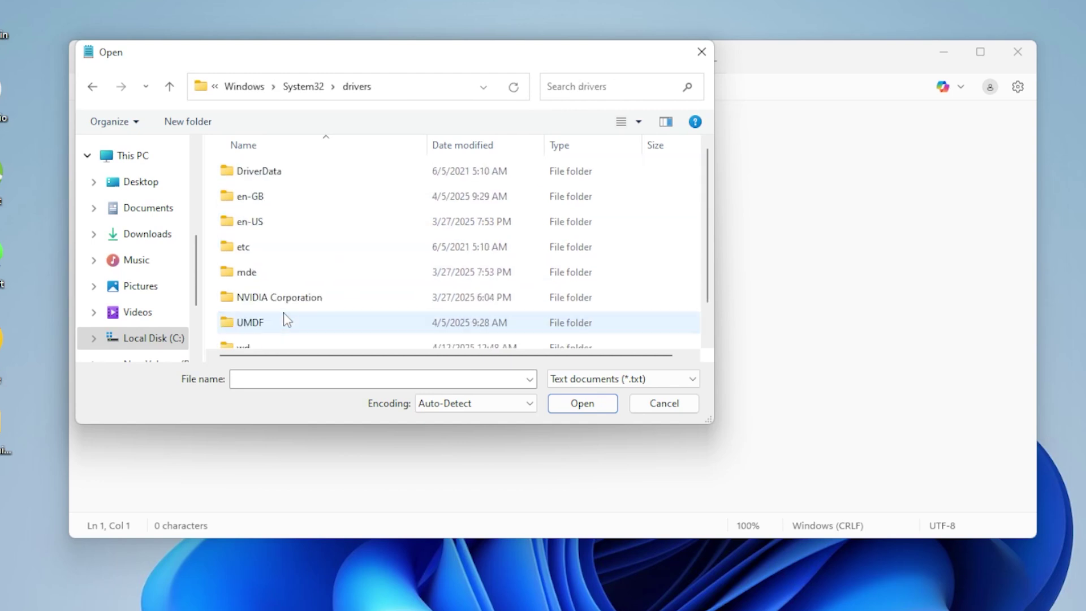
pyautogui.scroll(-1, 309, 233)
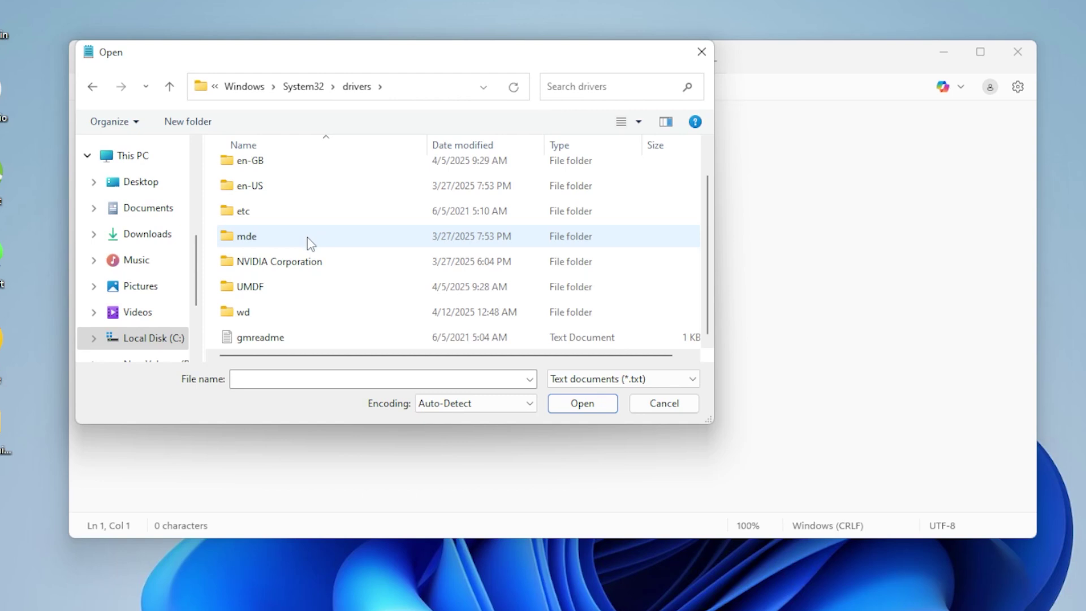
pyautogui.scroll(1, 308, 243)
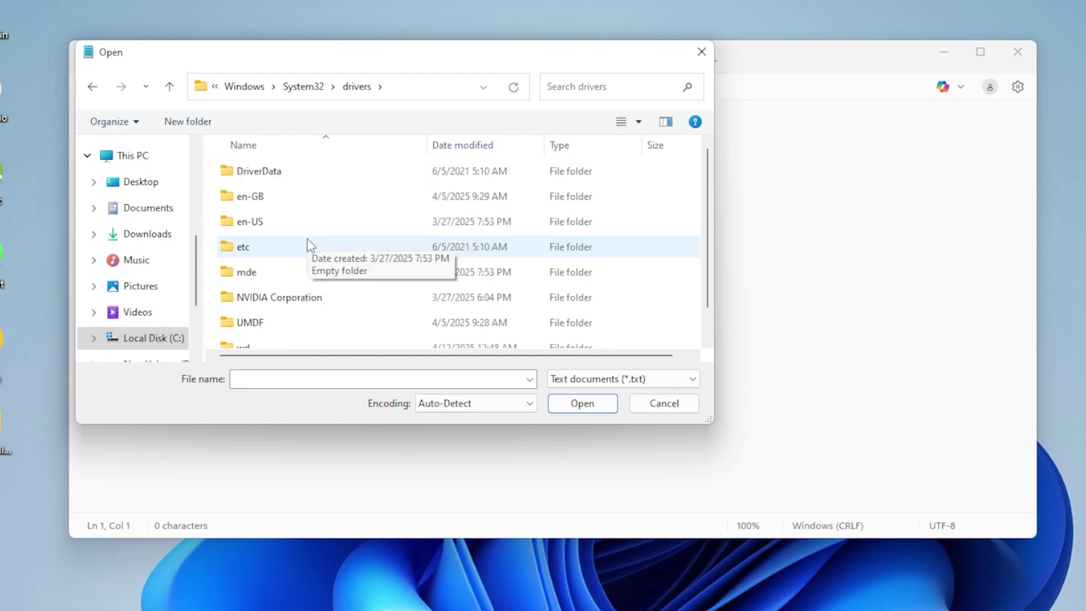
pyautogui.doubleClick(278, 254)
pyautogui.click(588, 379)
pyautogui.click(588, 408)
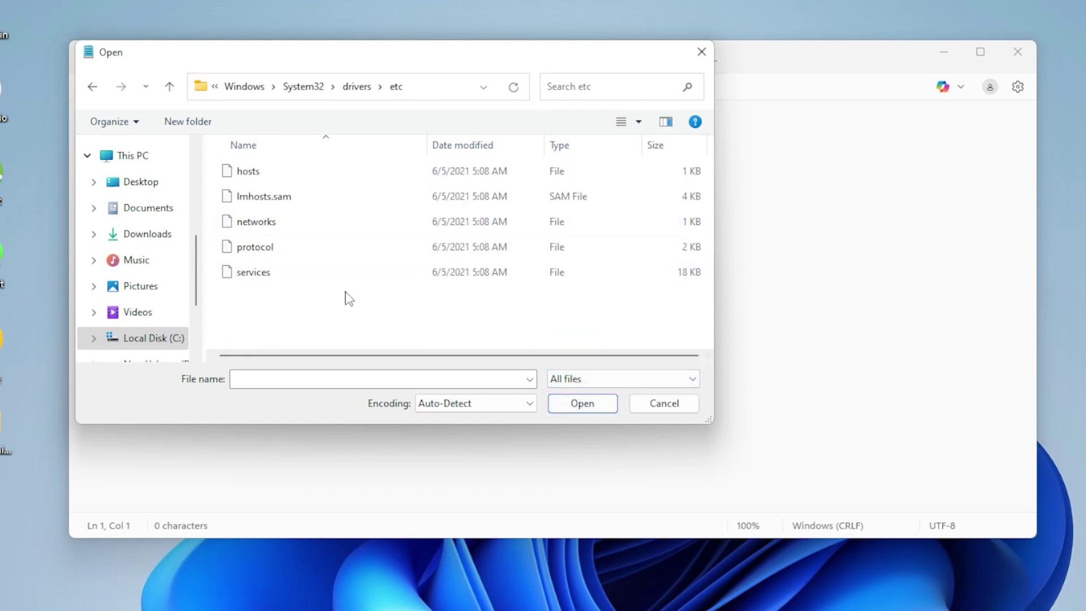
pyautogui.doubleClick(277, 171)
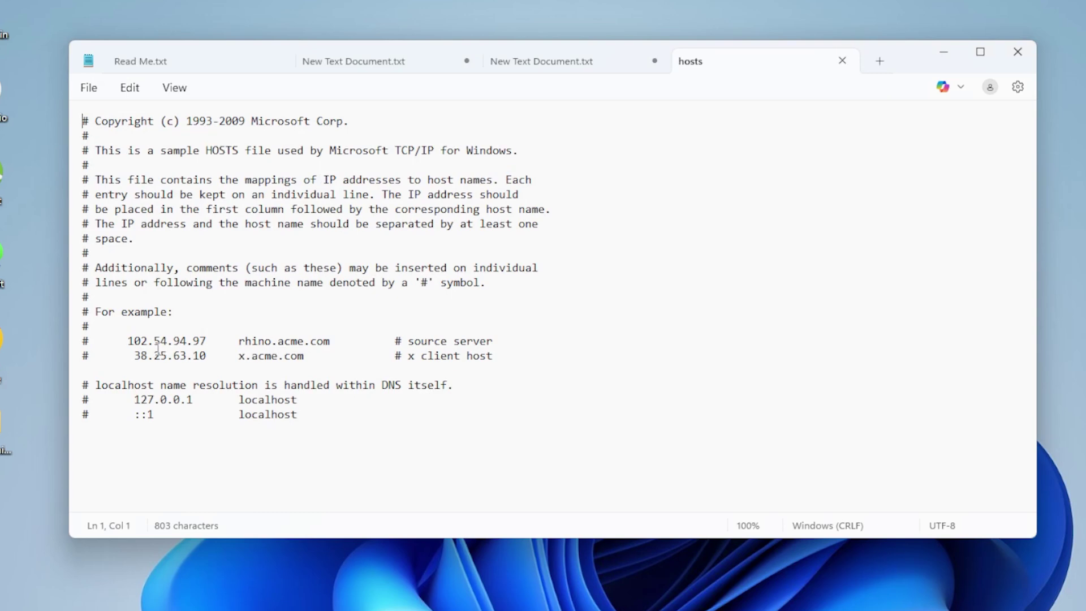
pyautogui.moveTo(120, 339); pyautogui.dragTo(481, 426)
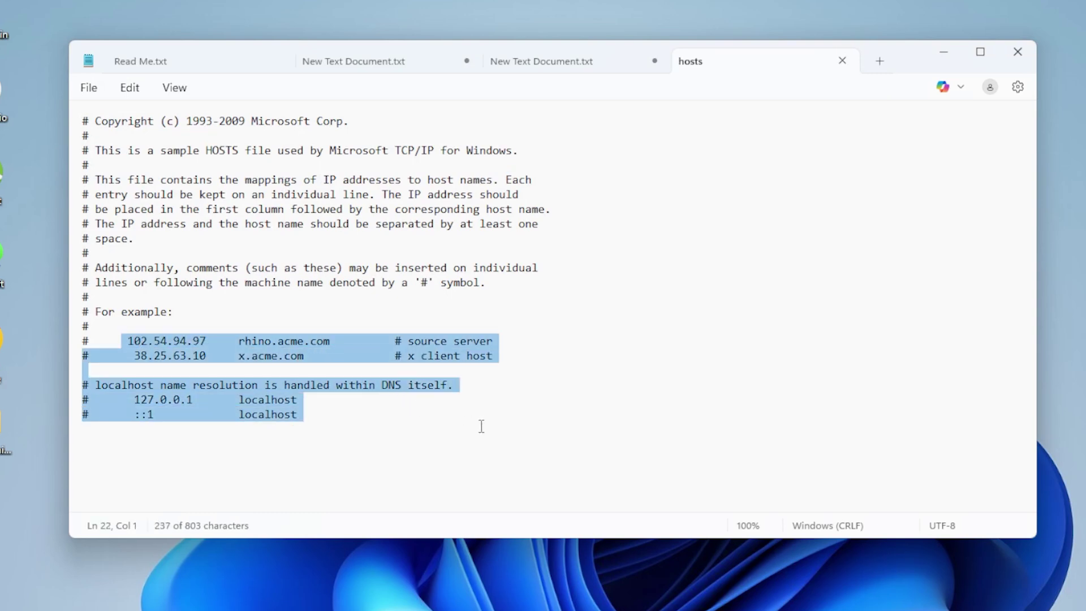
pyautogui.rightClick(231, 395)
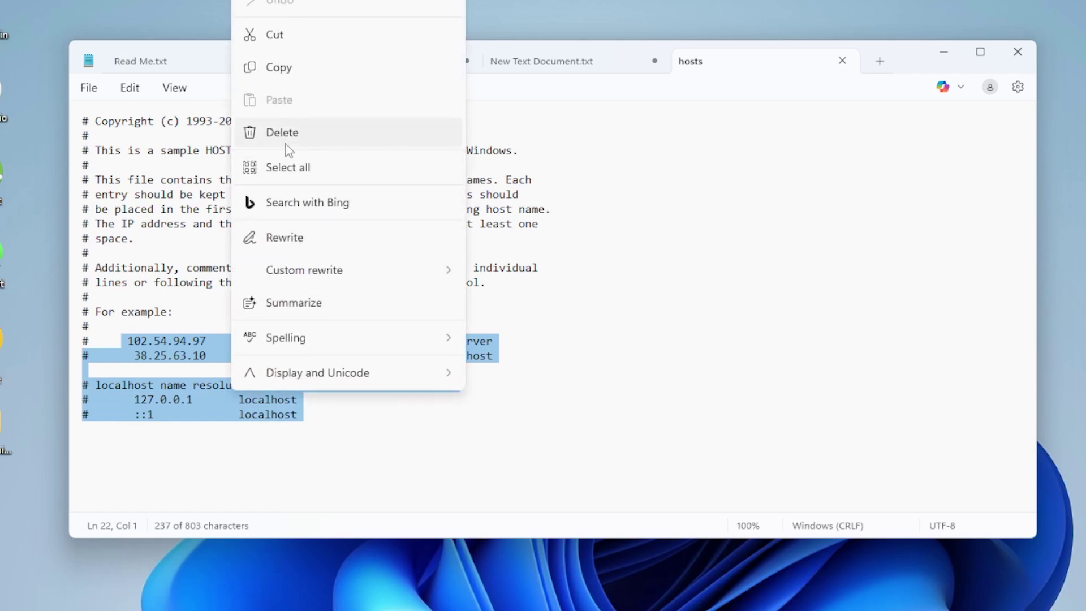
pyautogui.click(627, 322)
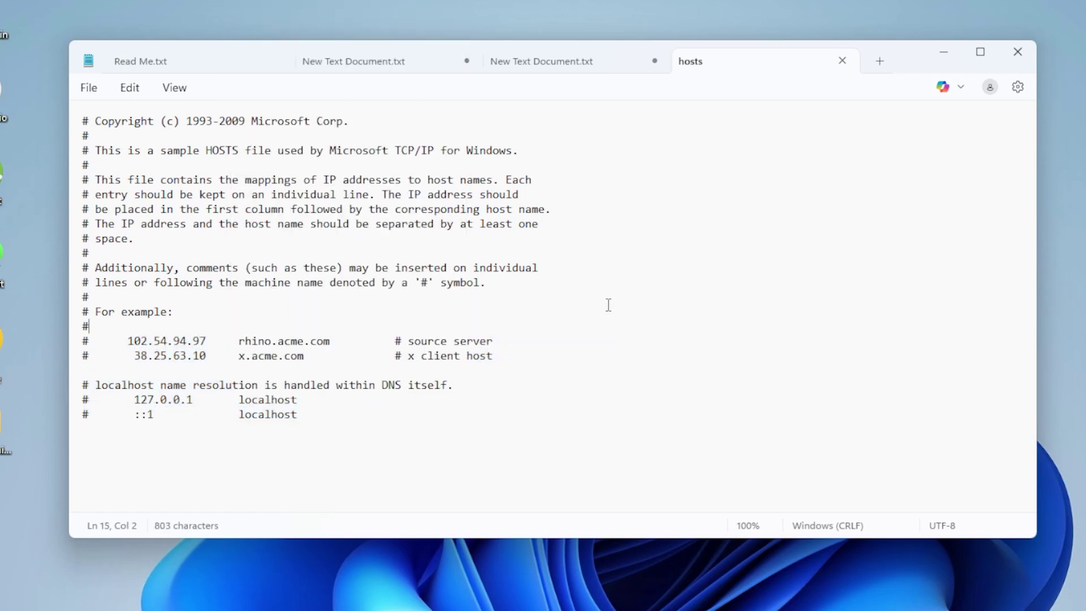
# Step: Close Notepad and launch services.msc from the Run box
pyautogui.click(1019, 52)
pyautogui.press('super+r')
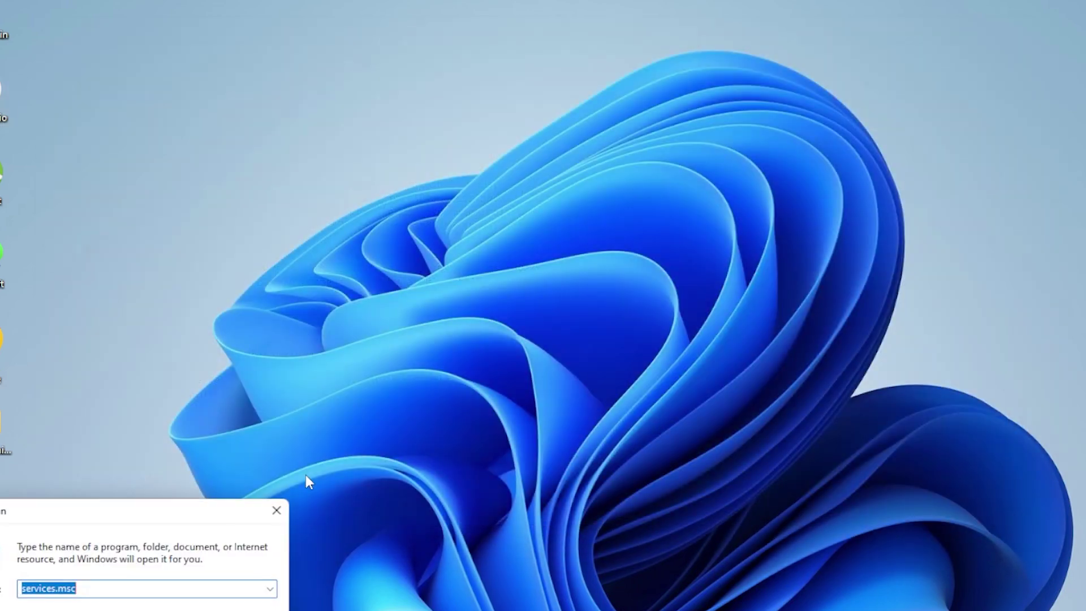
pyautogui.write('s')
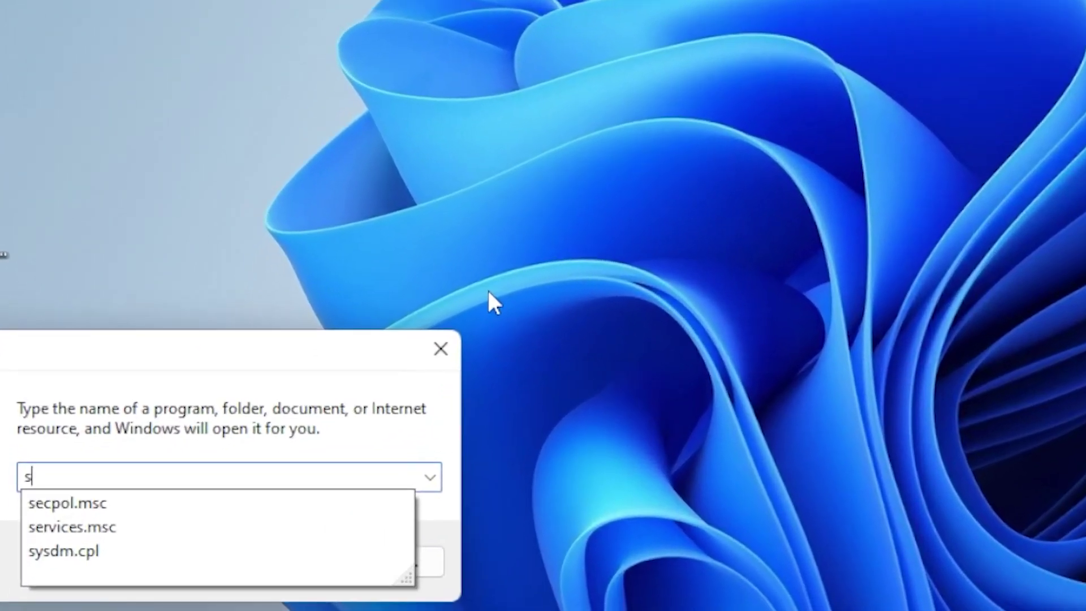
pyautogui.press('Down')
pyautogui.press('Down')
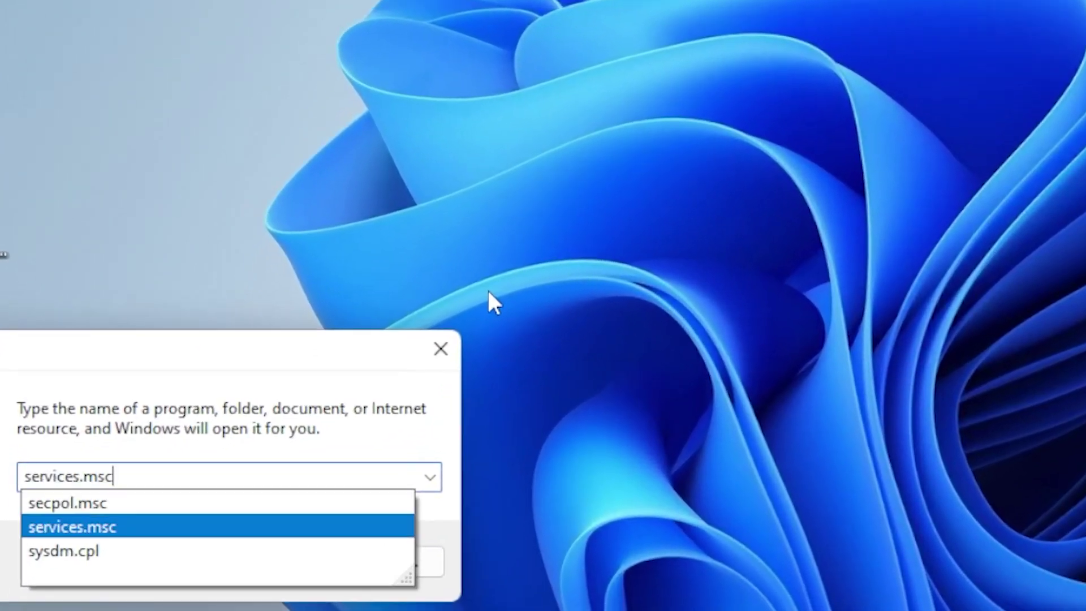
pyautogui.press('Return')
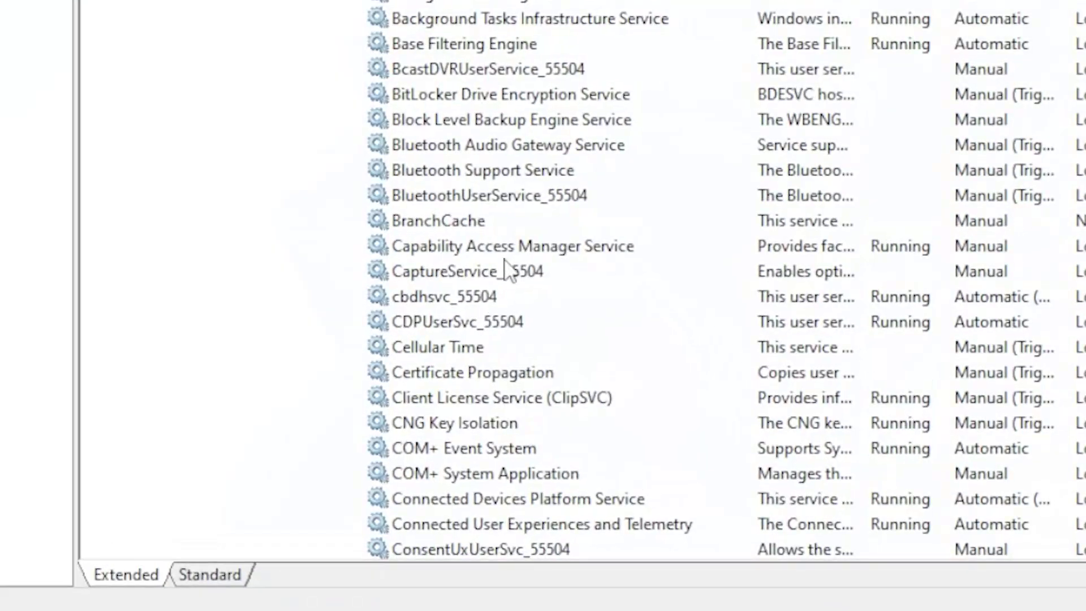
# Step: Check the Windows Defender Firewall service properties show Running with Automatic startup, then cancel and close Services
pyautogui.click(416, 243)
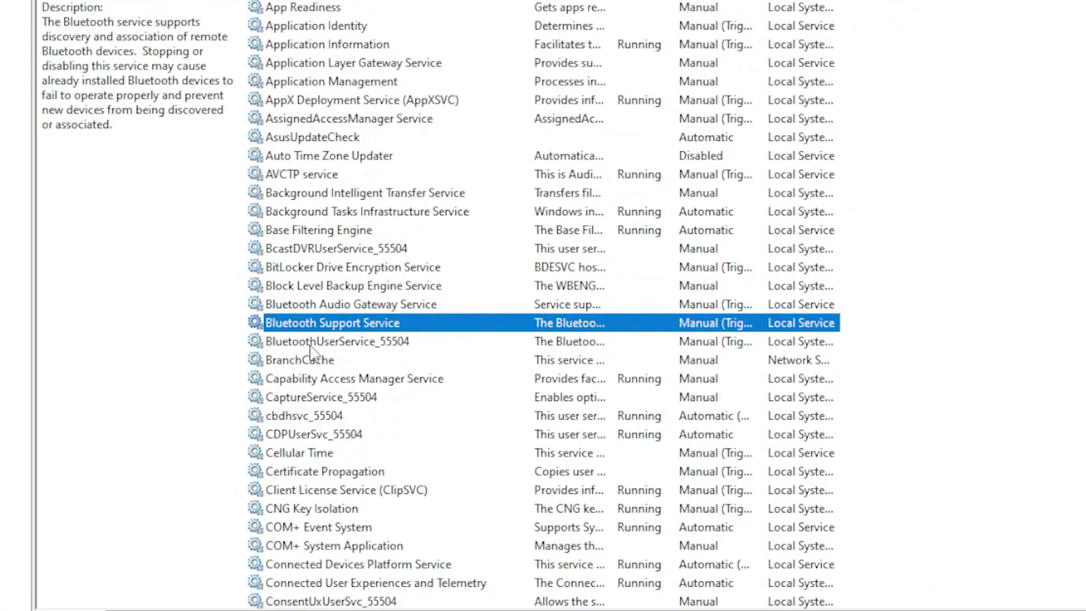
pyautogui.press('w')
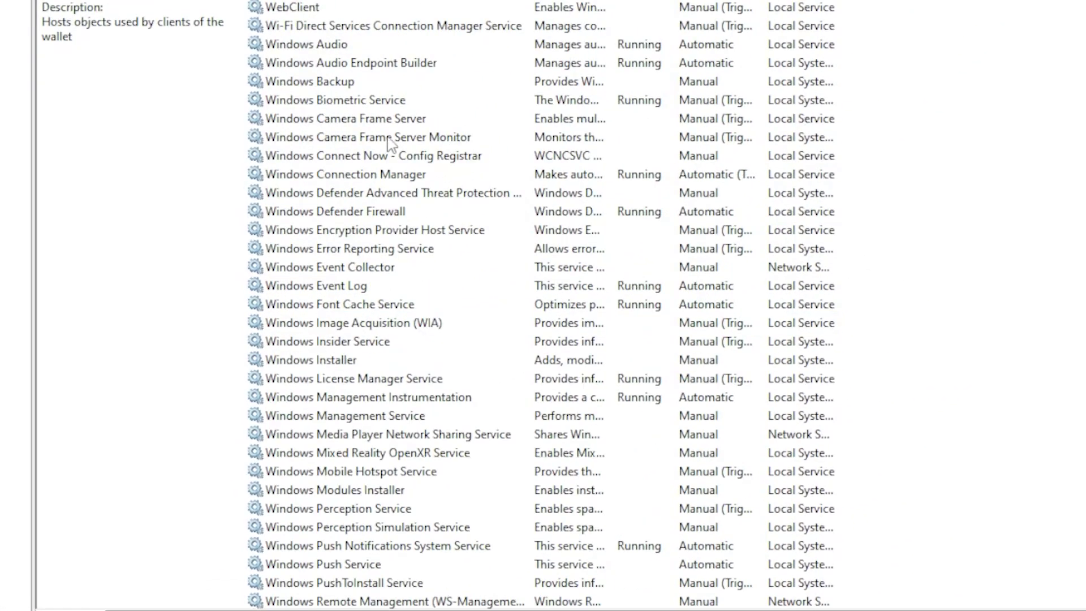
pyautogui.press('Down')
pyautogui.press('Down')
pyautogui.press('Down')
pyautogui.press('Down')
pyautogui.press('Down')
pyautogui.press('Down')
pyautogui.press('Down')
pyautogui.press('Down')
pyautogui.press('Down')
pyautogui.press('Down')
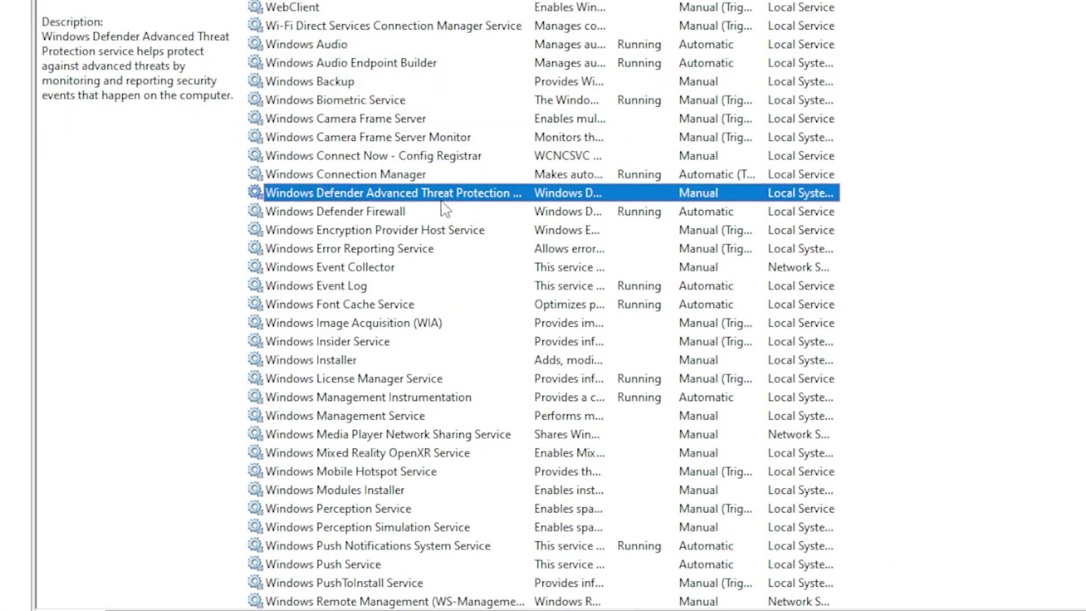
pyautogui.click(444, 211)
pyautogui.rightClick(399, 218)
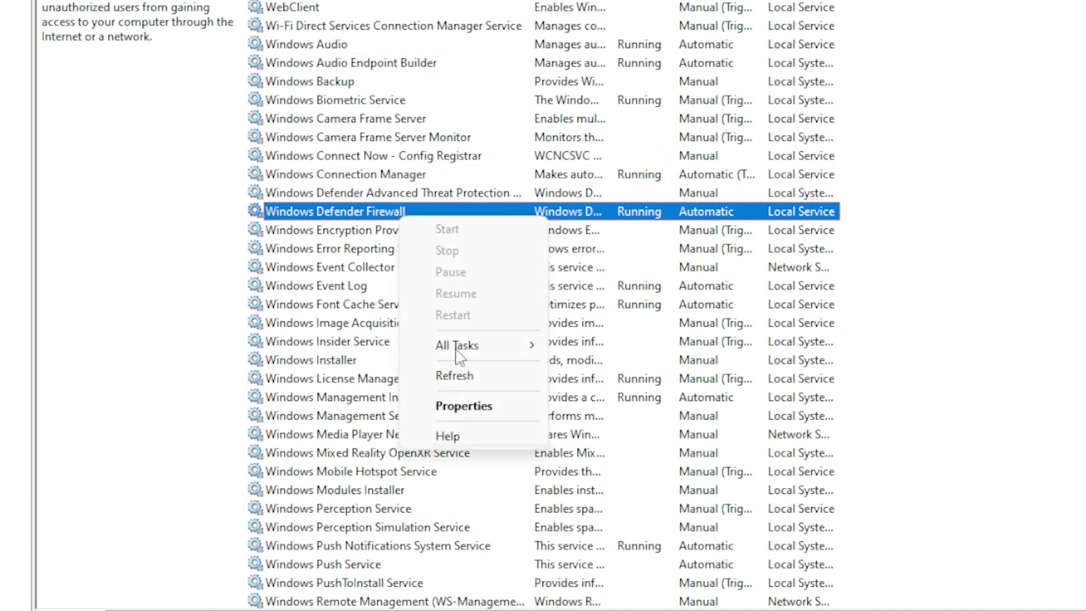
pyautogui.click(479, 406)
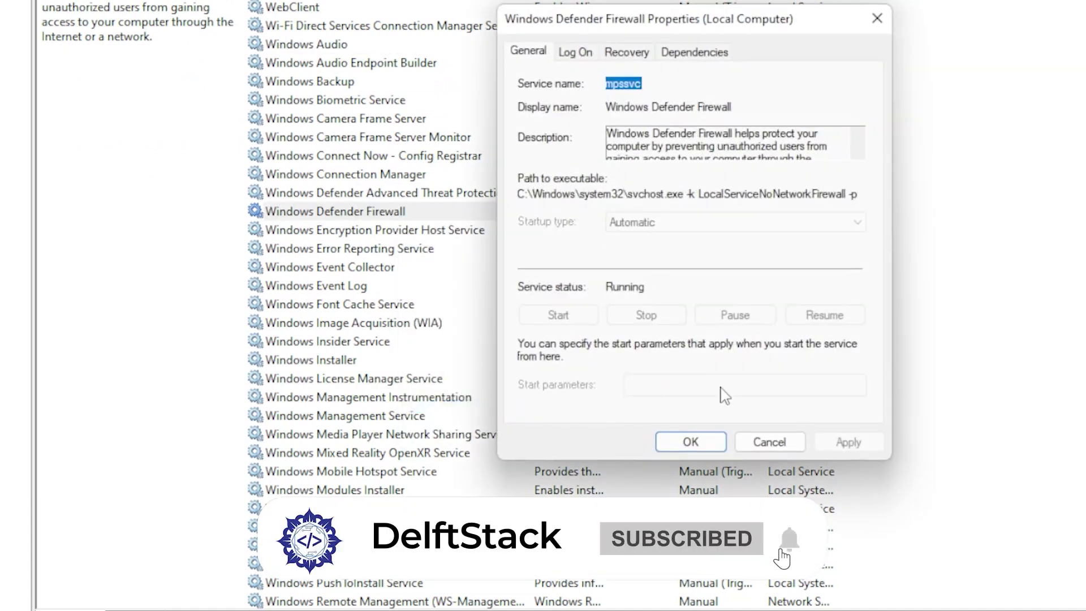
pyautogui.click(771, 442)
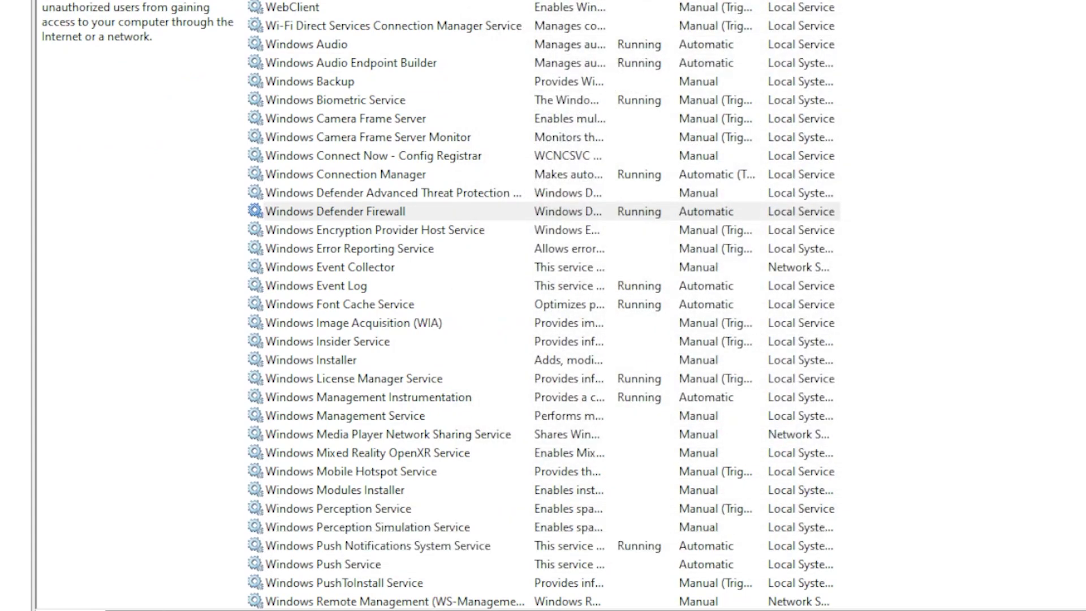
pyautogui.hotkey('alt', 'F4')
# Step: Dismiss the open-dialog error, close Services, and launch cmd as administrator
pyautogui.click(868, 287)
pyautogui.hotkey('alt', 'F4')
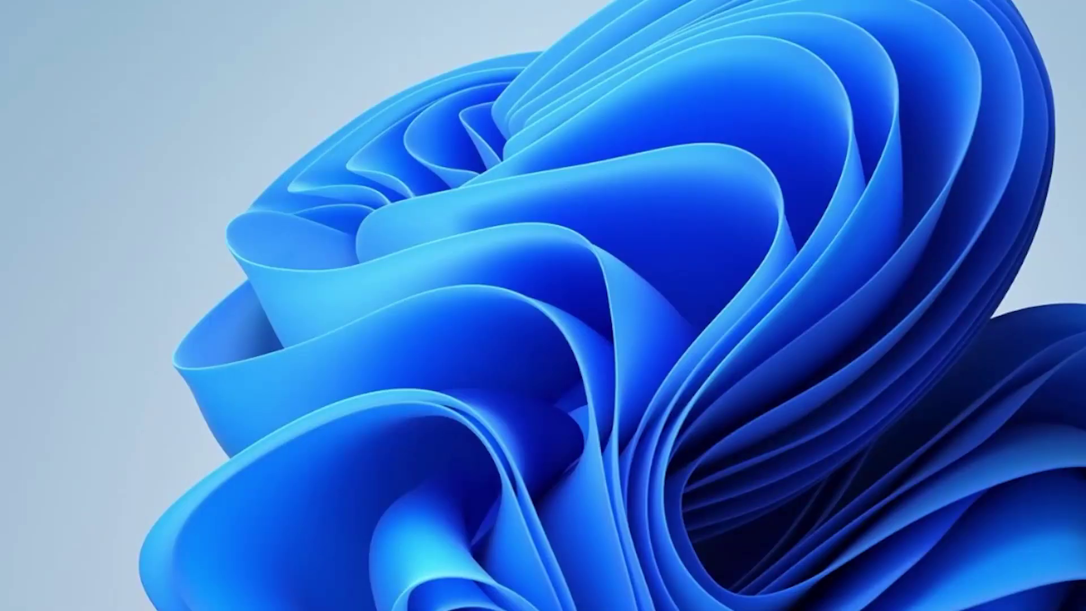
pyautogui.press('super')
pyautogui.write('cmd')
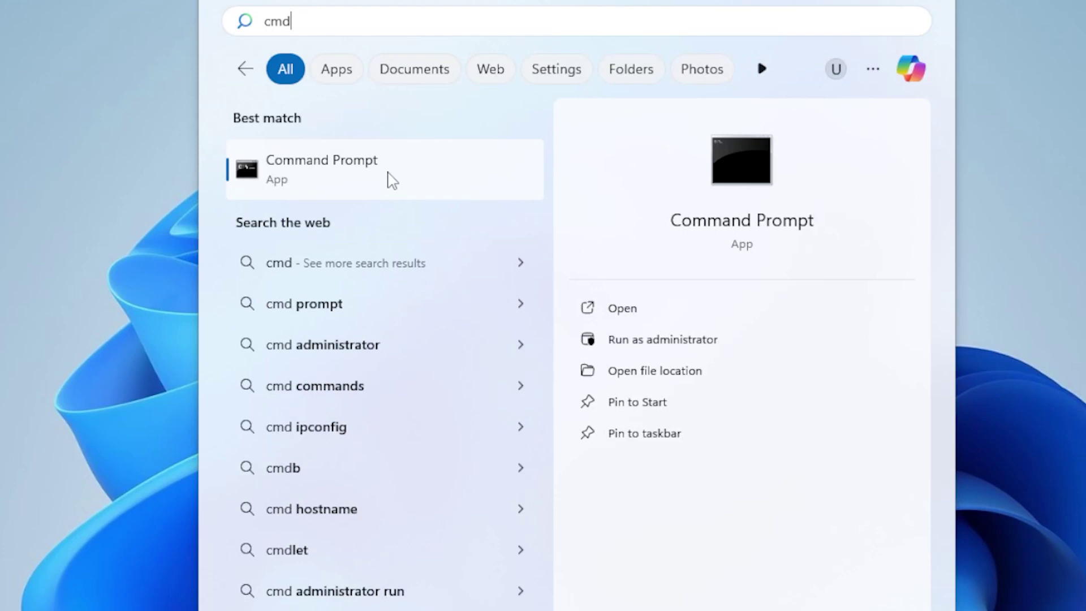
pyautogui.rightClick(397, 179)
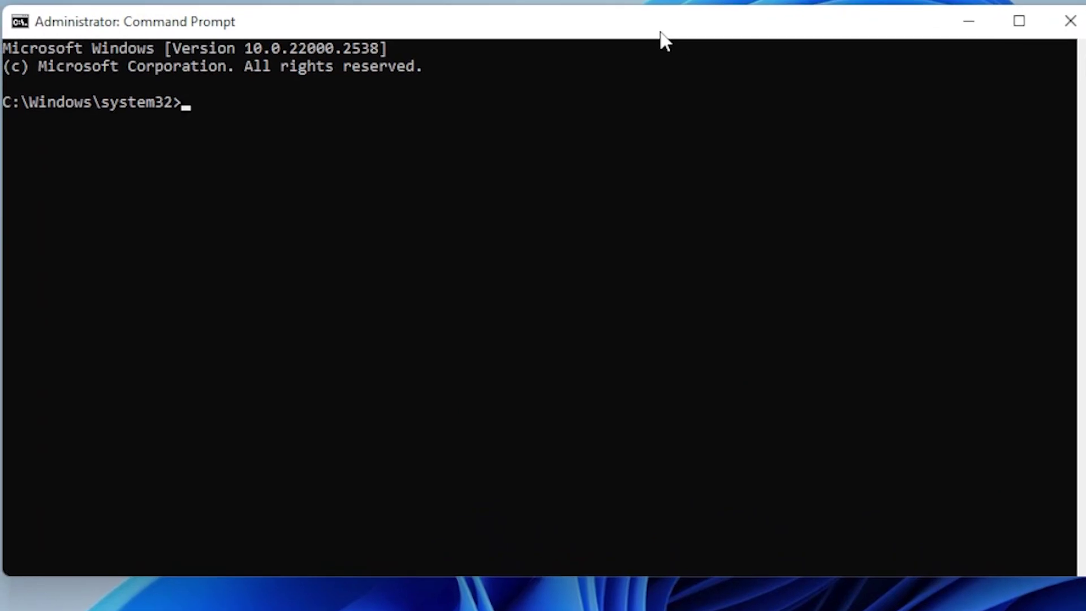
# Step: Run ipconfig /flushdns, netsh winsock reset and netsh int ip reset
pyautogui.write('ipconfig /flushdns')
pyautogui.press('Return')
pyautogui.write('net')
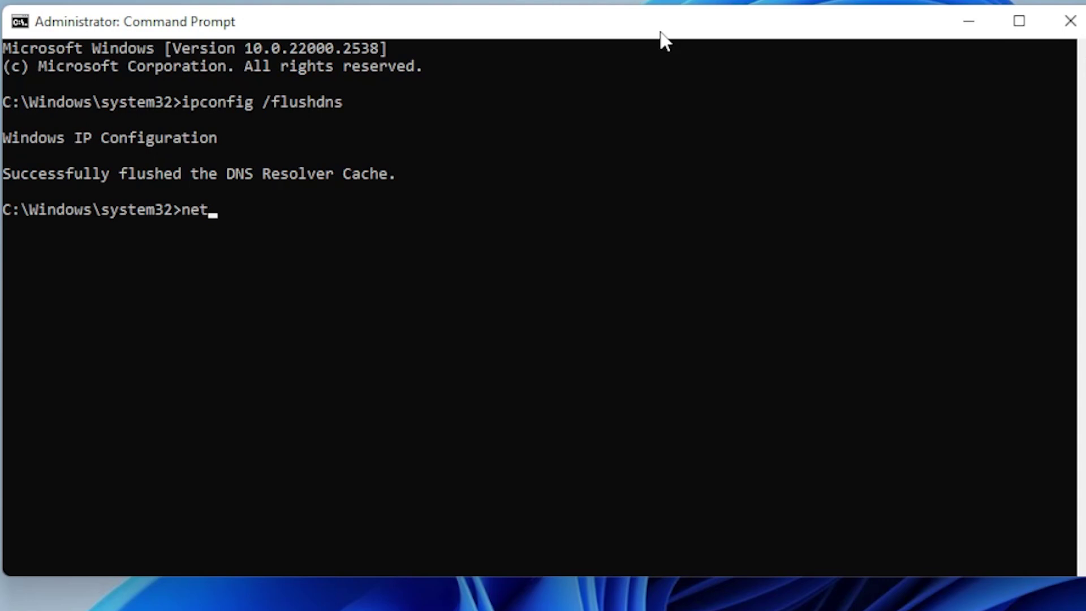
pyautogui.write('sh winsoc')
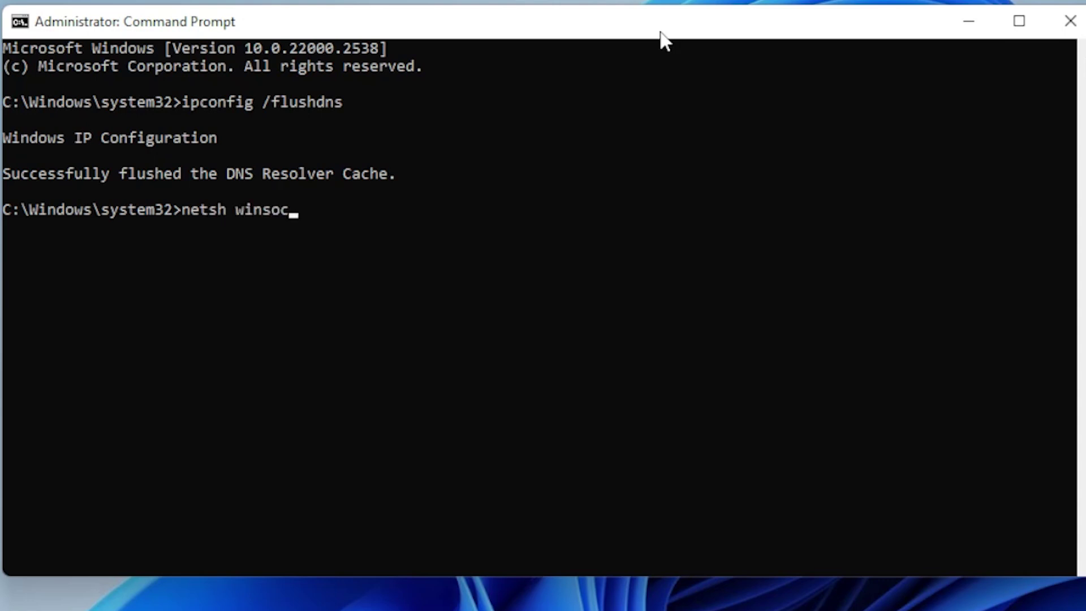
pyautogui.write('k reset')
pyautogui.press('Return')
pyautogui.write('netsh')
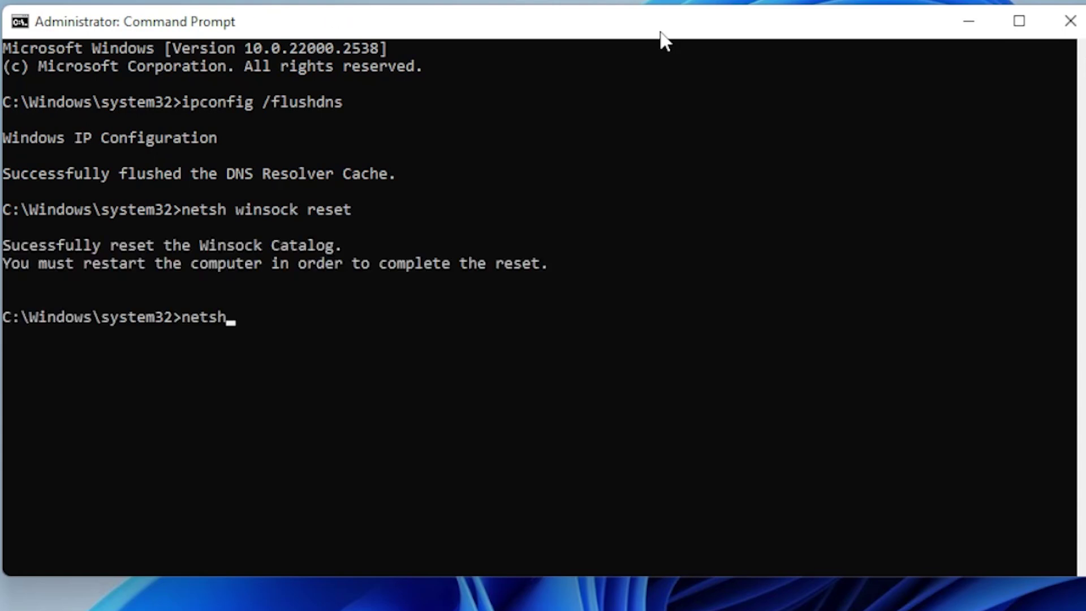
pyautogui.write(' int')
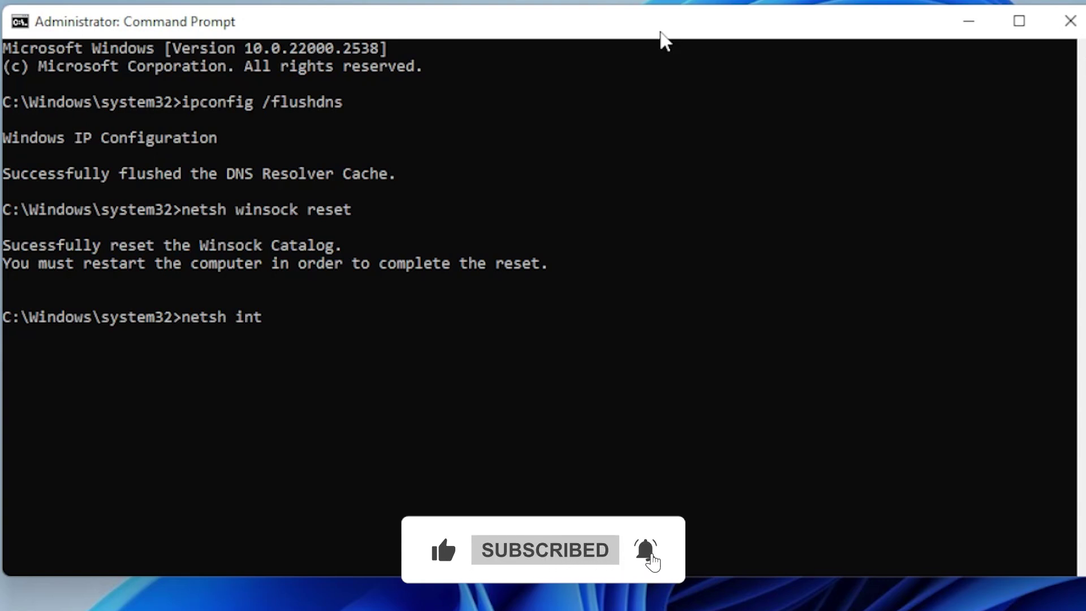
pyautogui.write(' ip reset')
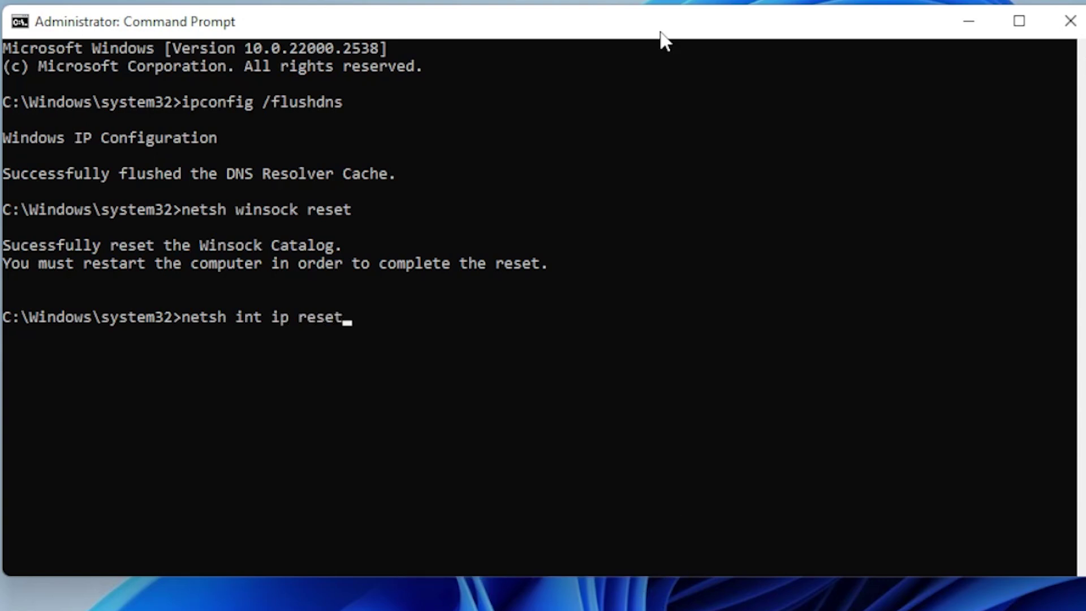
pyautogui.press('Return')
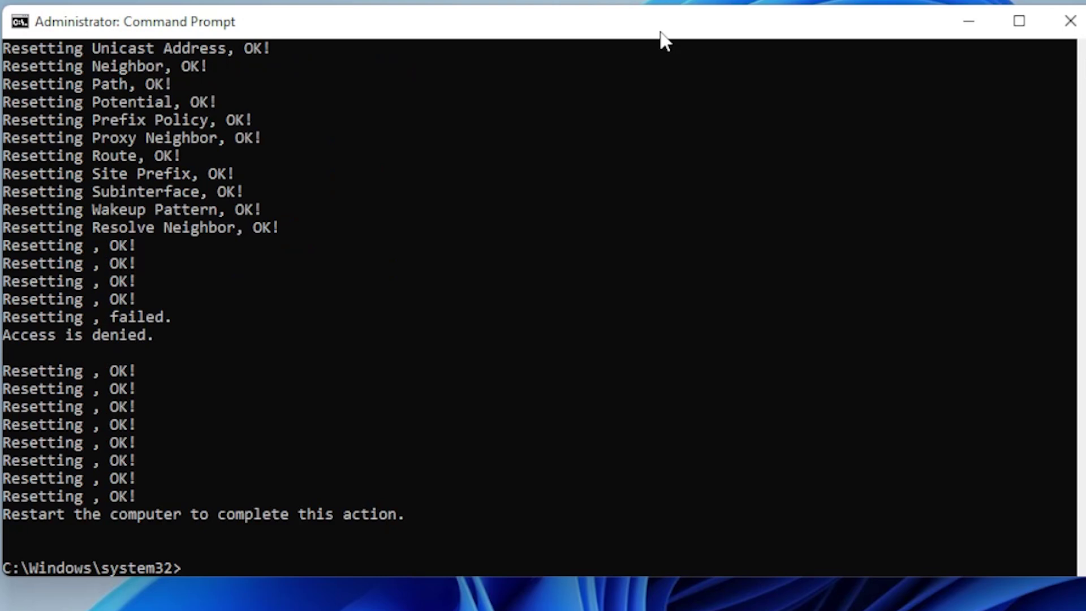
# Step: Run ipconfig /release then ipconfig /renew so Ethernet regains 192.168.1.12 with gateway 192.168.1.1
pyautogui.write('ipconfig /r')
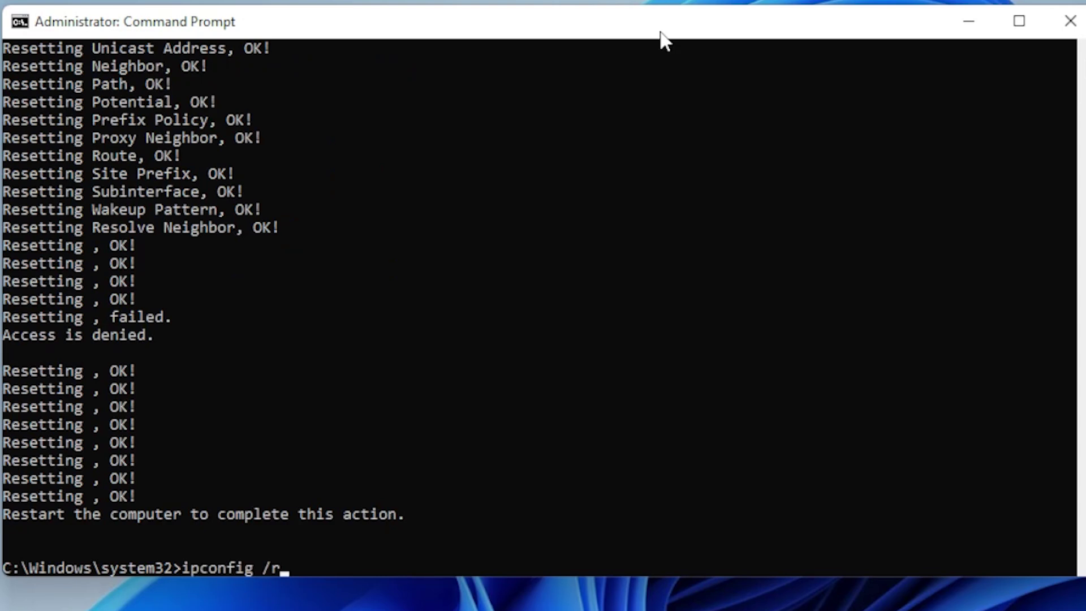
pyautogui.write('elease')
pyautogui.press('Return')
pyautogui.write('ipconfig /')
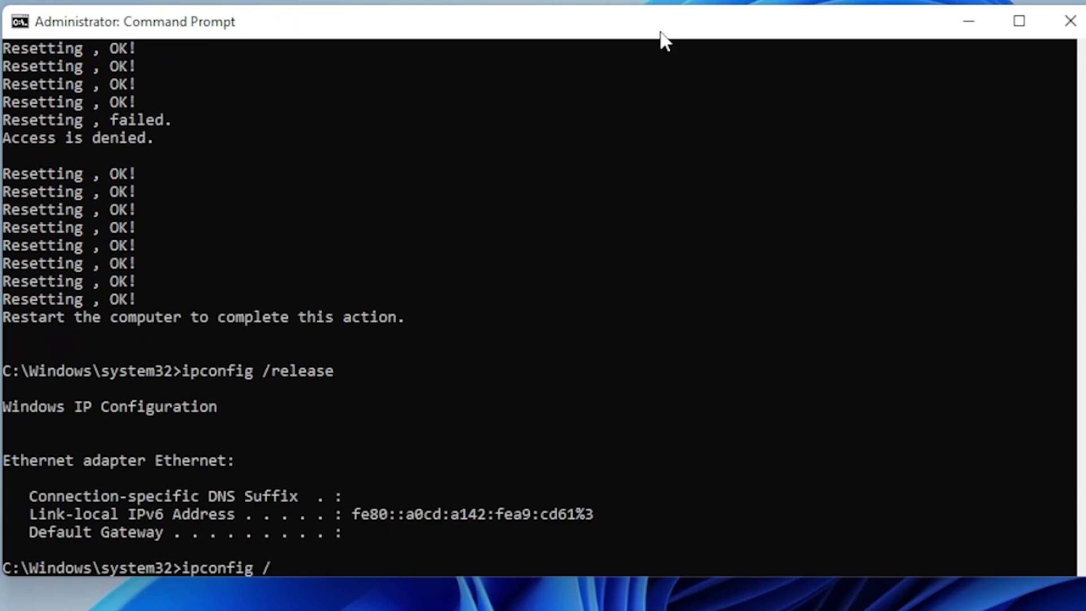
pyautogui.write('renew')
pyautogui.press('Return')
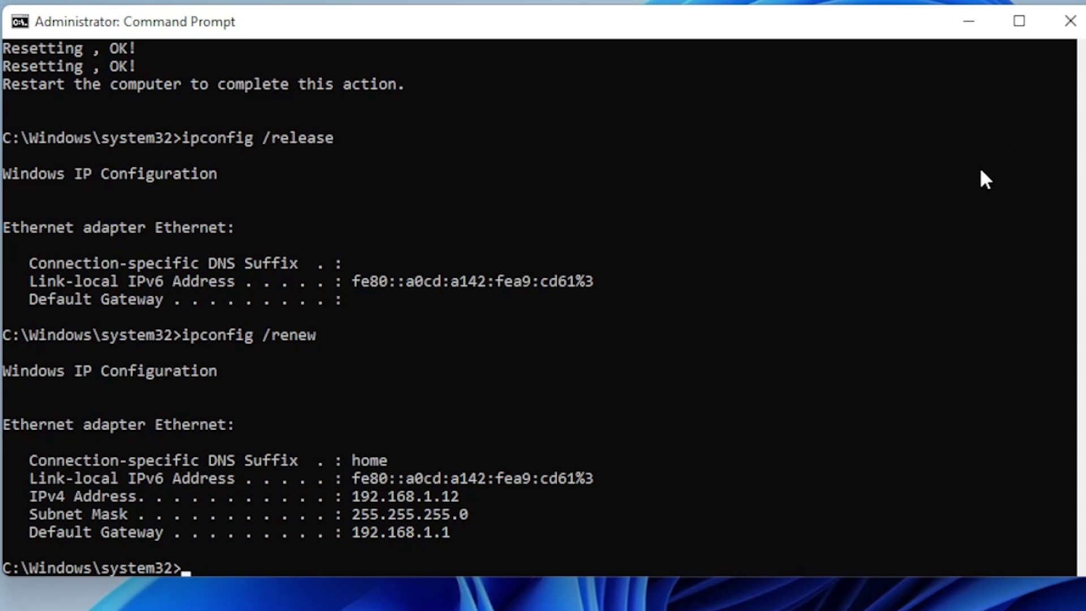
pyautogui.scroll(-3, 984, 180)
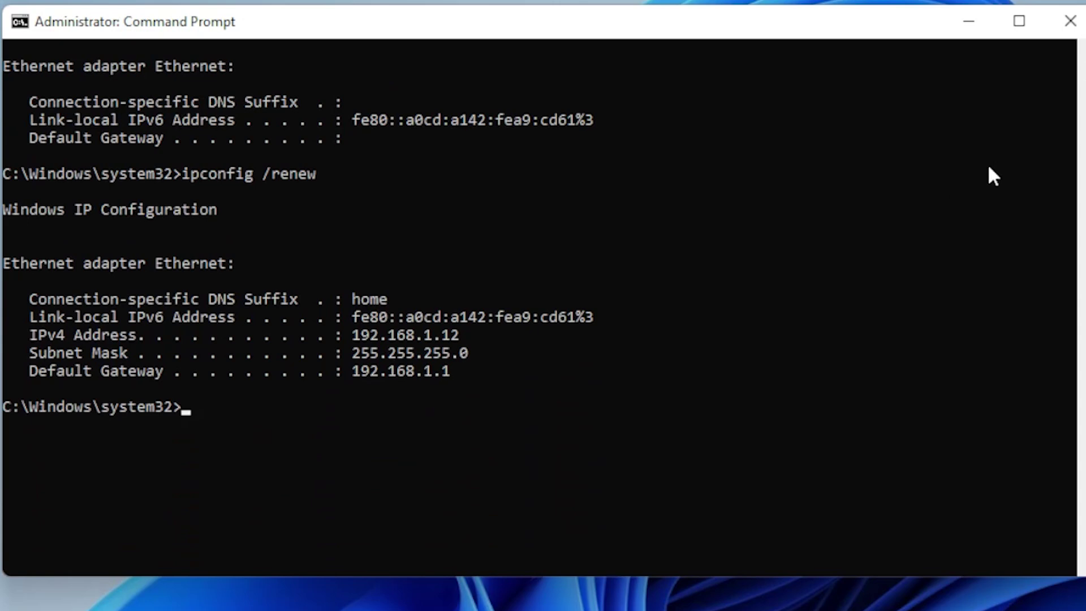